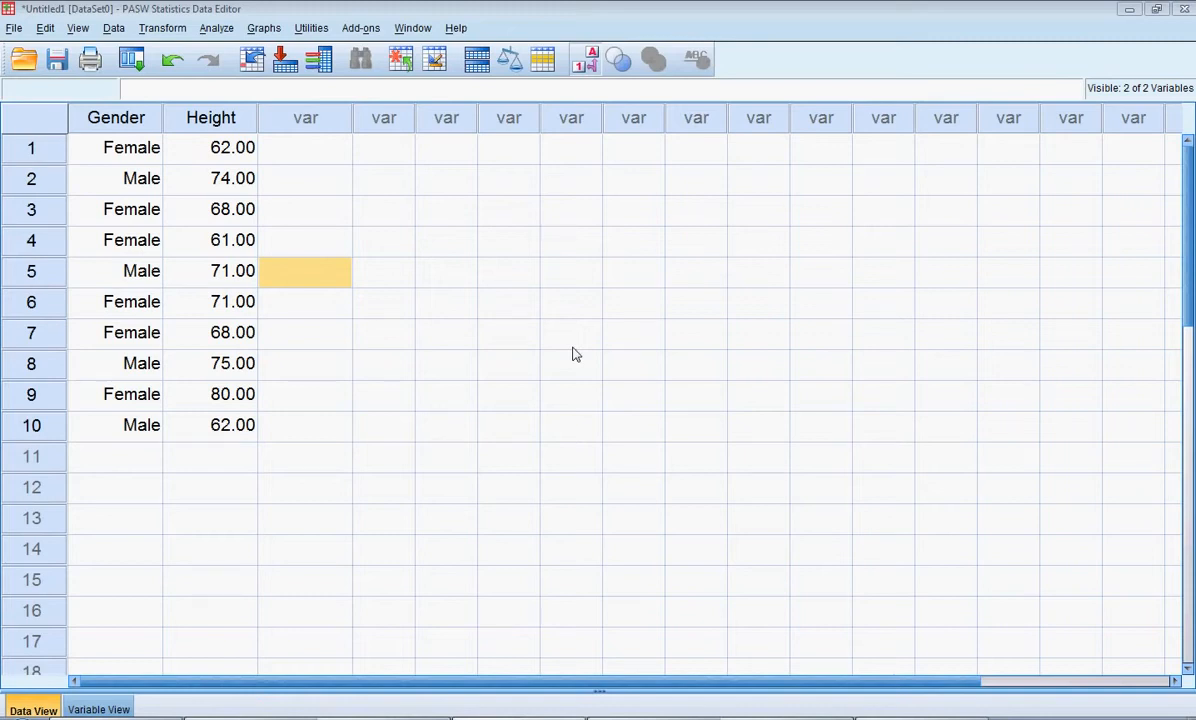
# Step: Review the Height and Gender data for all ten cases, switching Gender between value labels and numeric codes and back to labels
pyautogui.moveTo(213, 150); pyautogui.dragTo(228, 422)
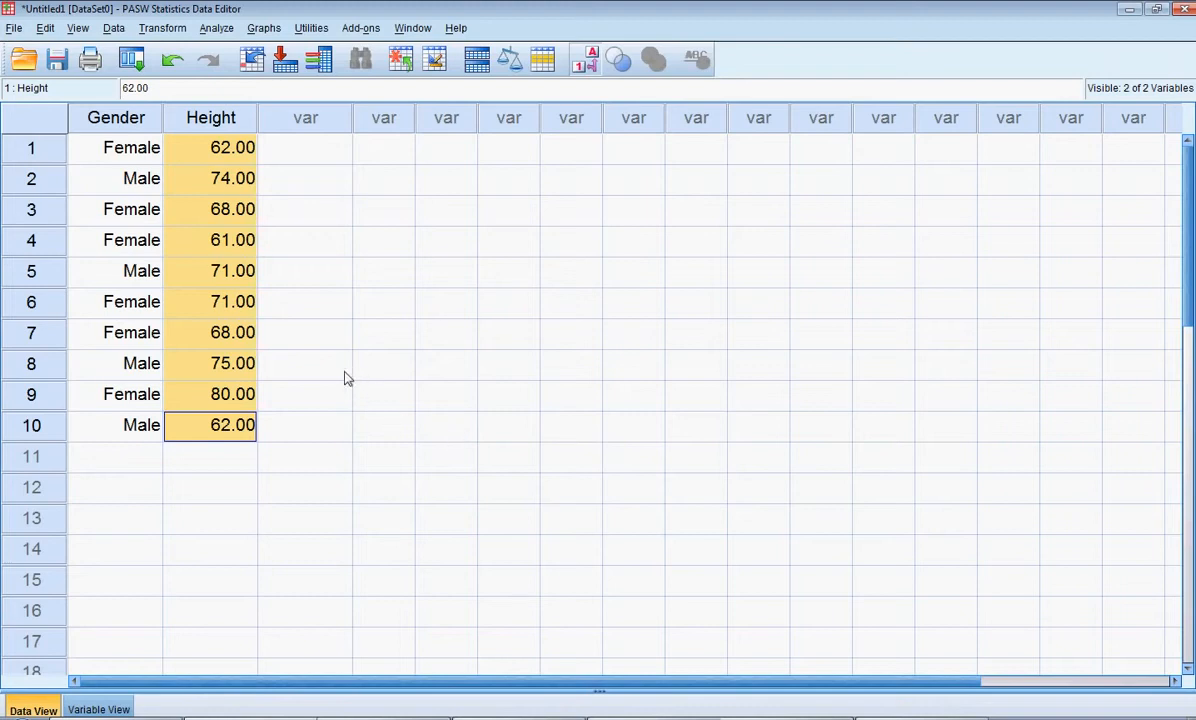
pyautogui.moveTo(115, 143); pyautogui.dragTo(122, 424)
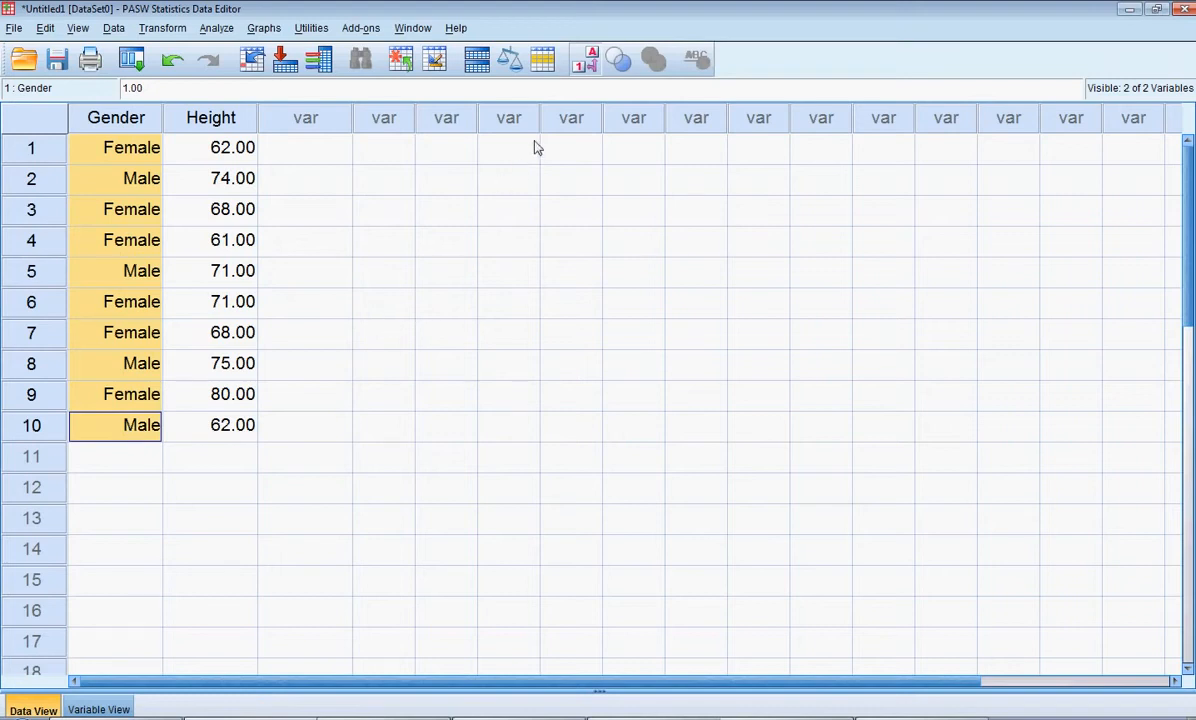
pyautogui.click(580, 64)
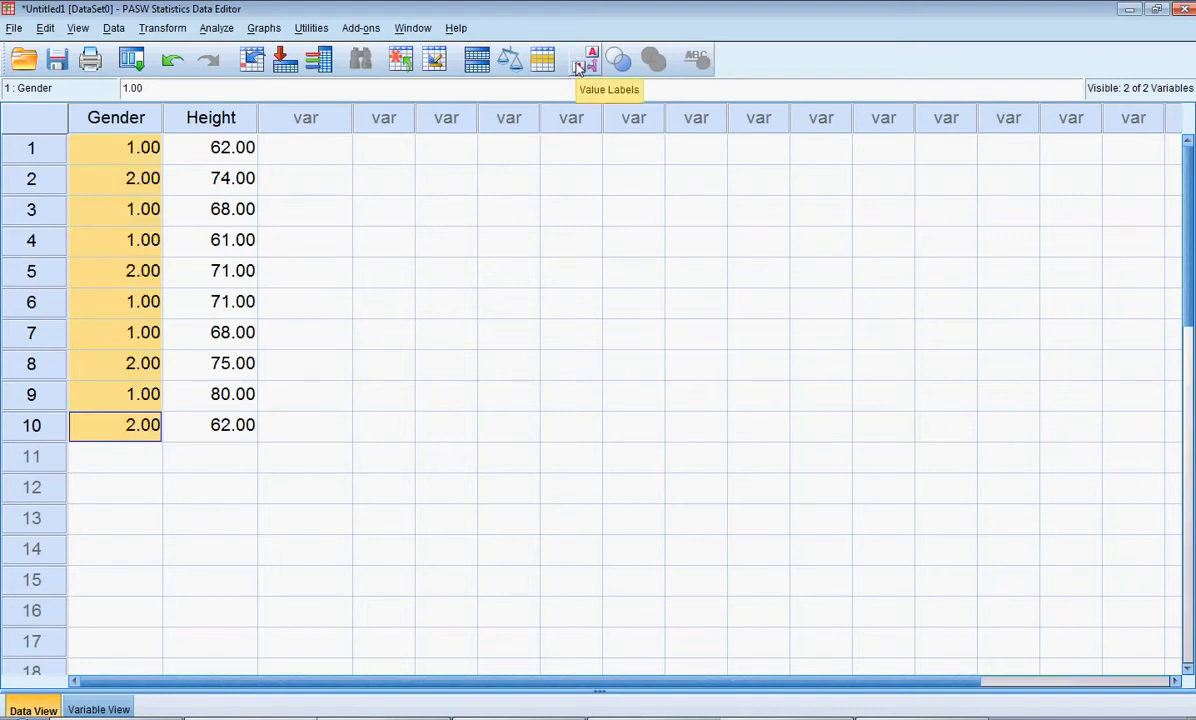
pyautogui.click(580, 64)
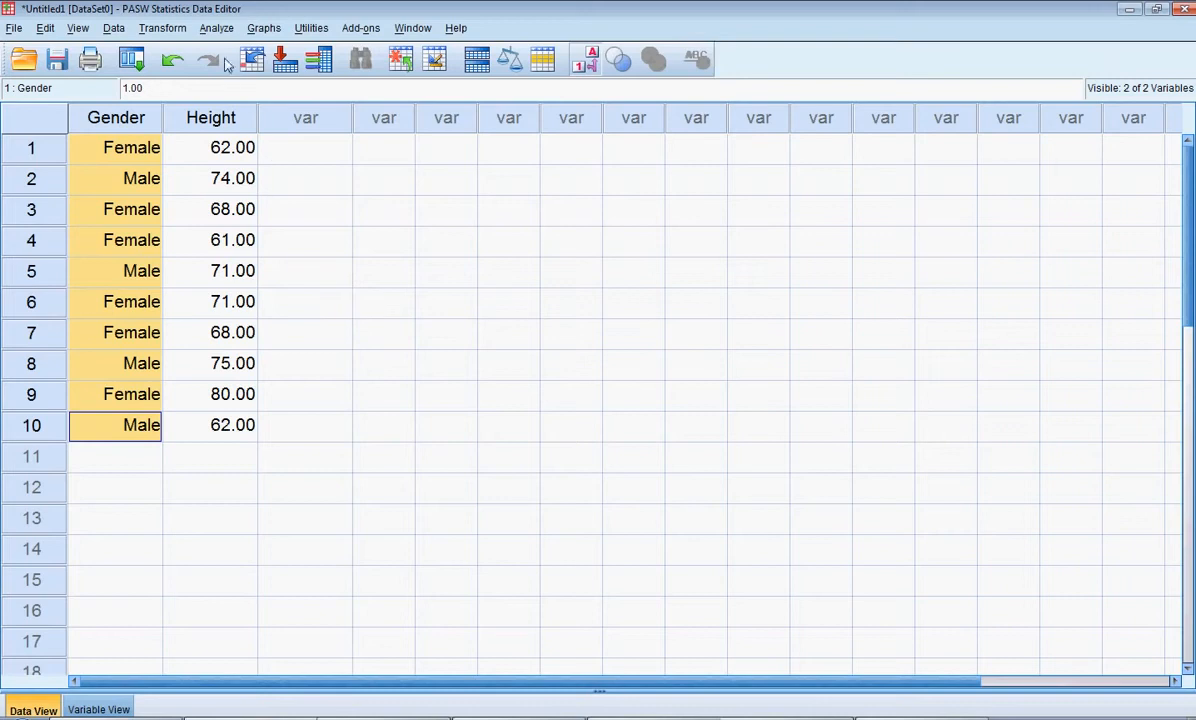
# Step: Run Descriptives on Height, keeping mean, standard deviation, minimum and maximum as the reported statistics
pyautogui.click(216, 28)
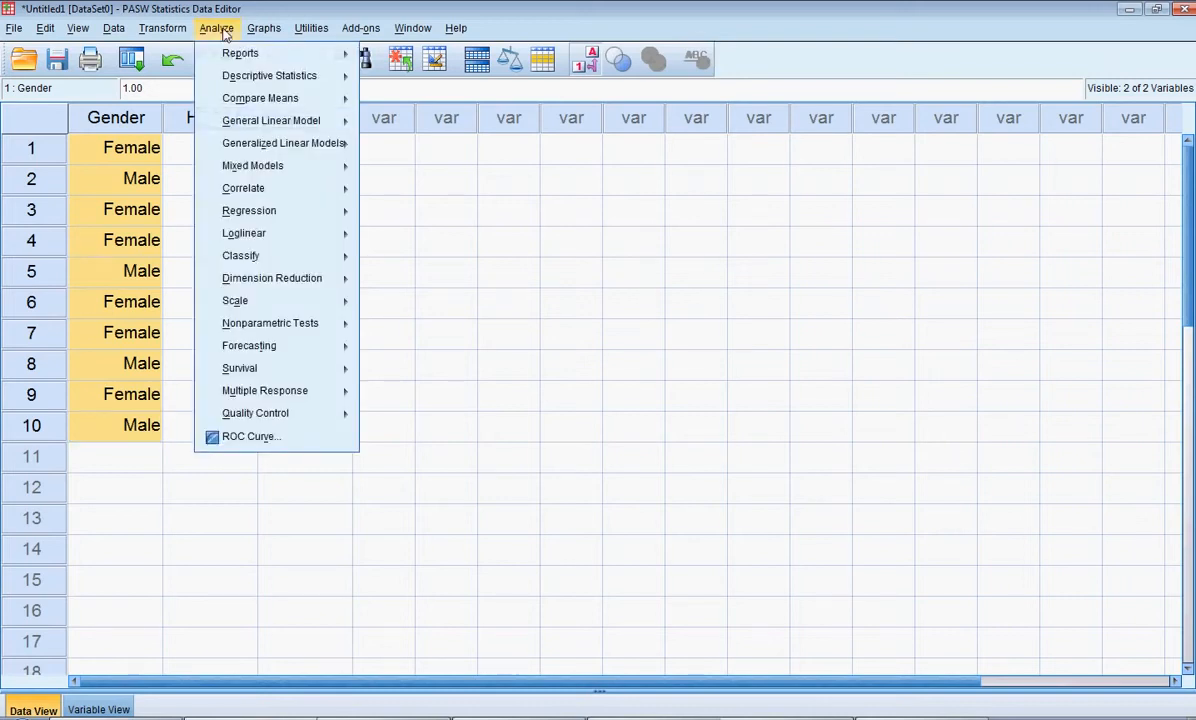
pyautogui.moveTo(252, 79)
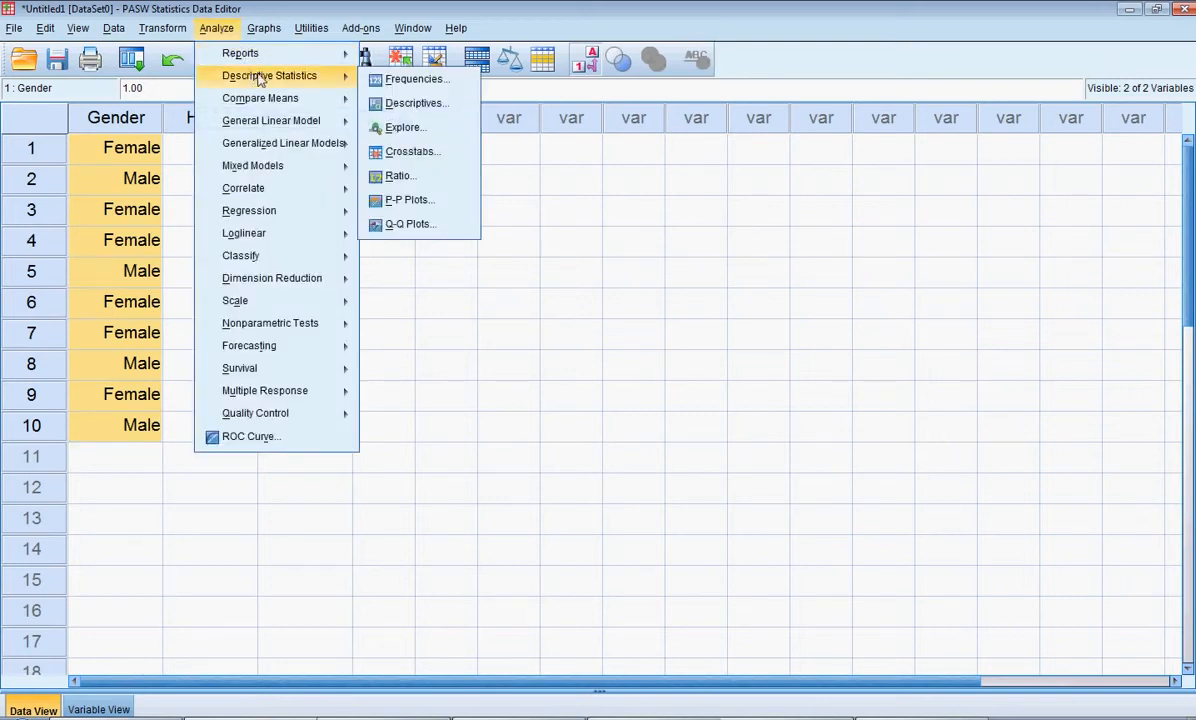
pyautogui.click(418, 104)
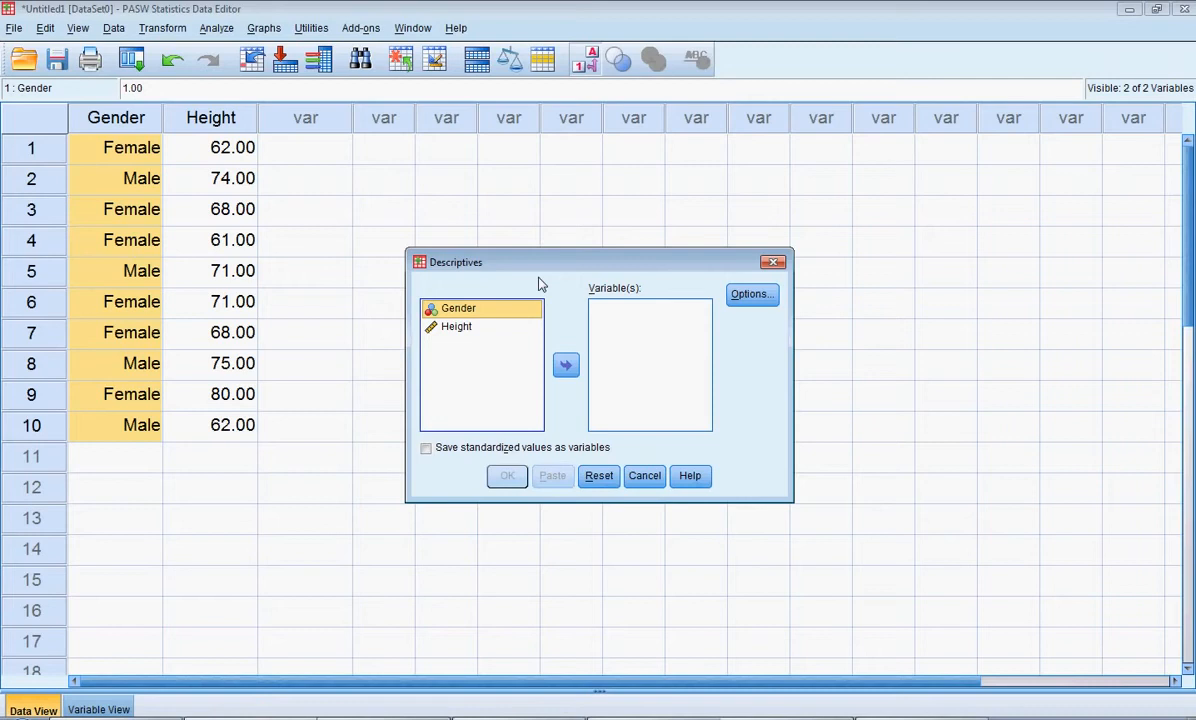
pyautogui.click(461, 330)
pyautogui.click(566, 365)
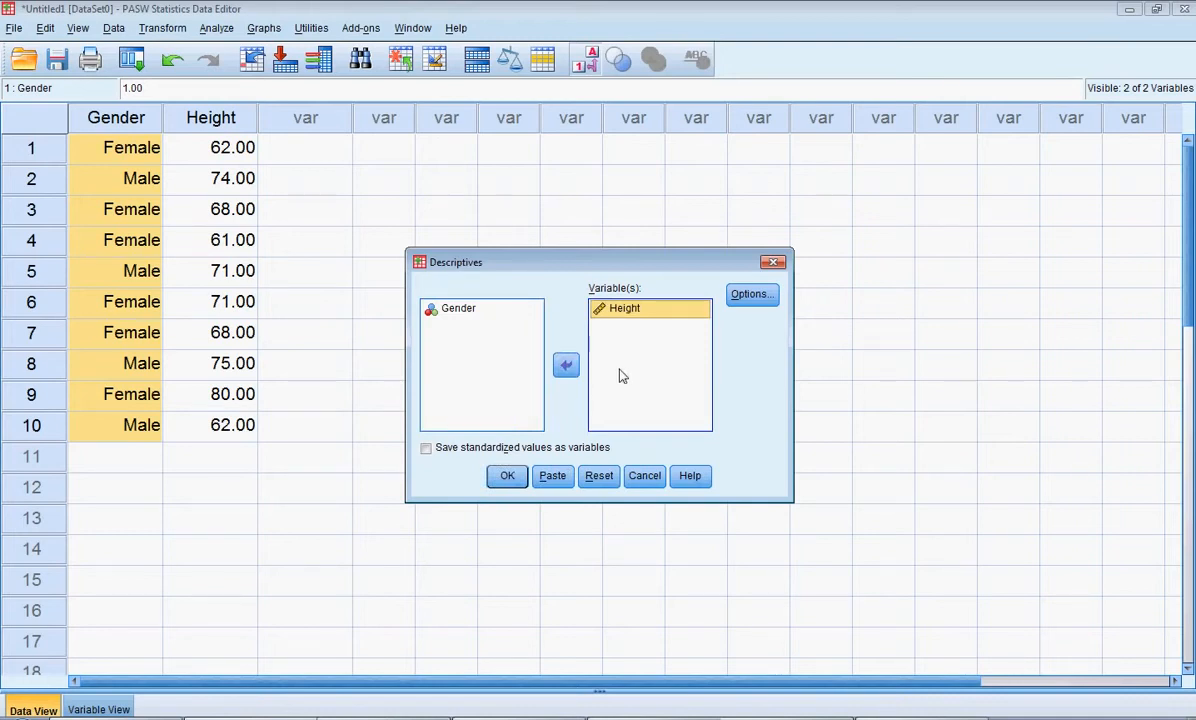
pyautogui.click(752, 296)
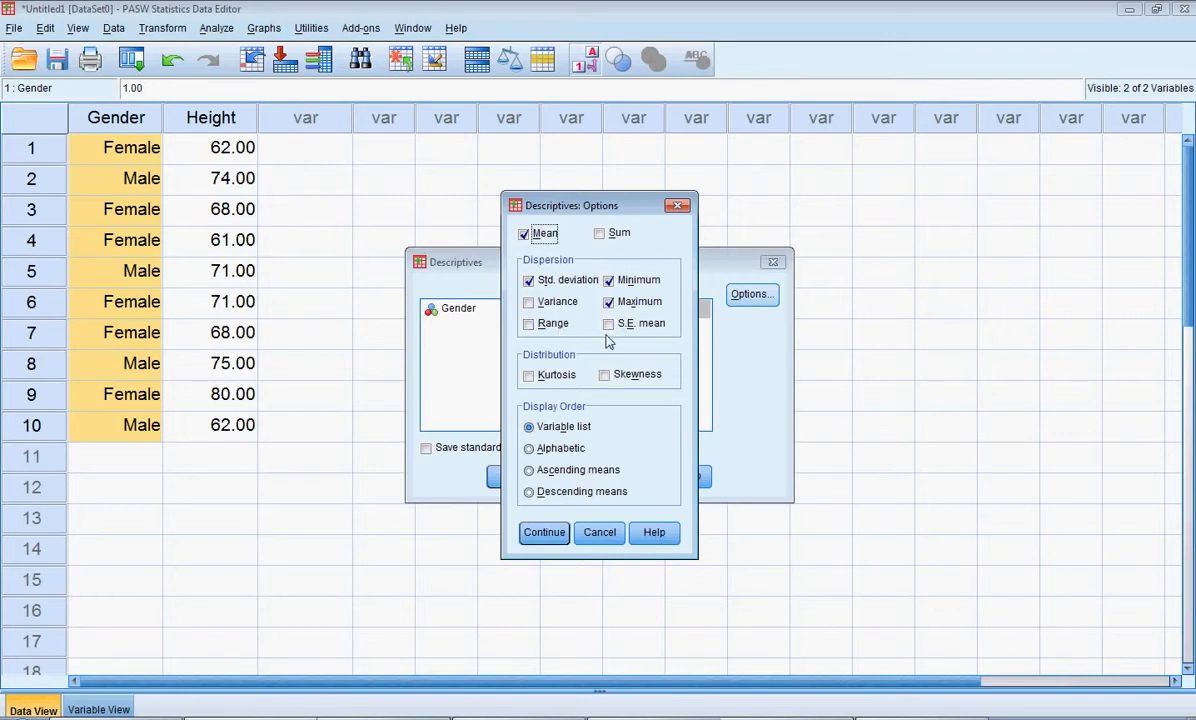
pyautogui.click(545, 533)
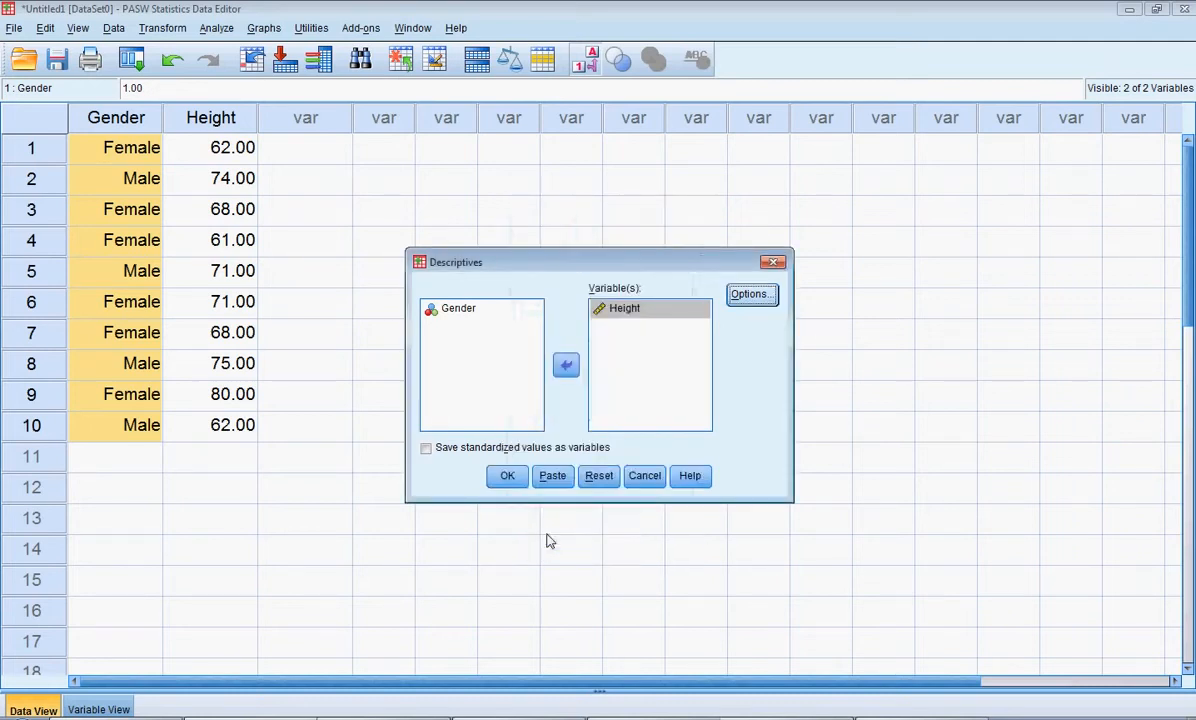
pyautogui.click(504, 476)
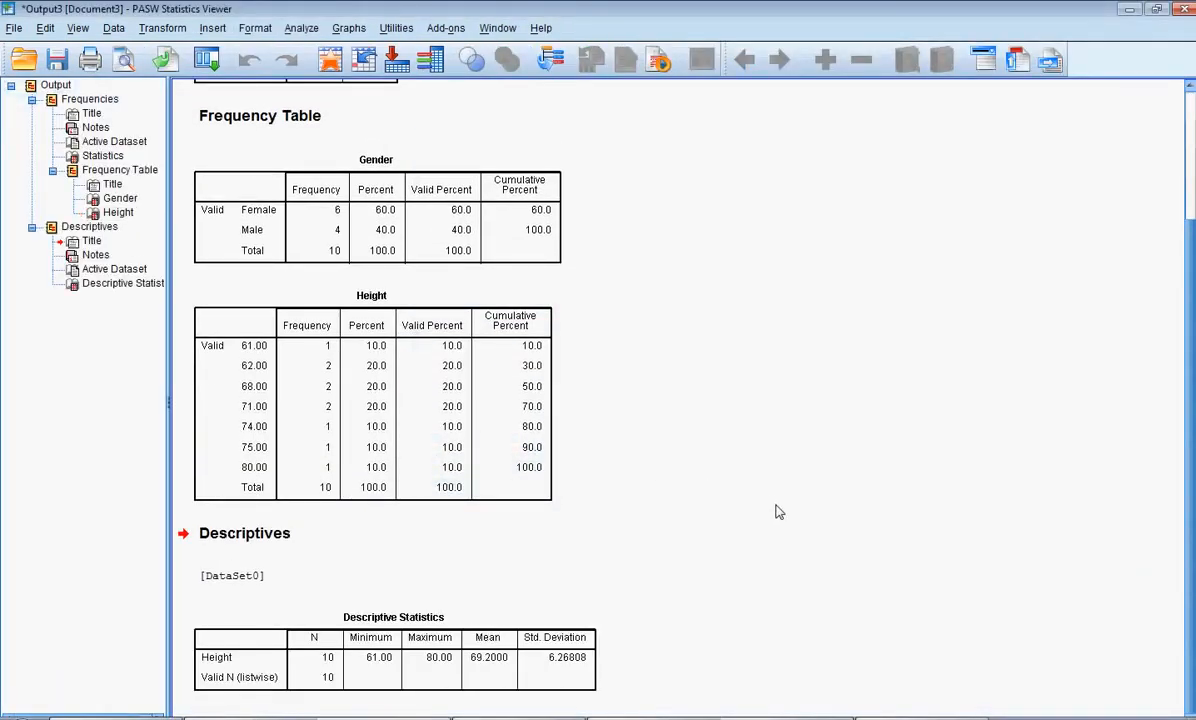
# Step: Place the output in a smaller window over the data, examine Height's Descriptive Statistics table, and maximize the output again
pyautogui.click(1156, 9)
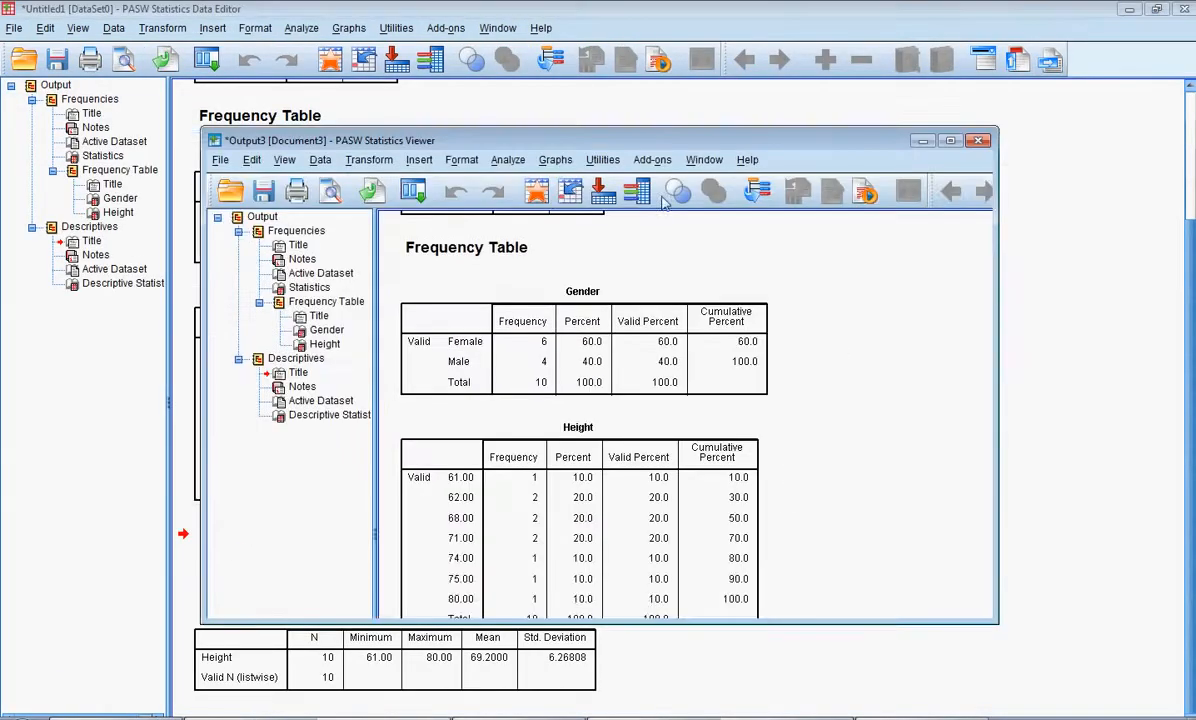
pyautogui.moveTo(569, 137); pyautogui.dragTo(593, 21)
pyautogui.moveTo(1007, 278); pyautogui.dragTo(1007, 285)
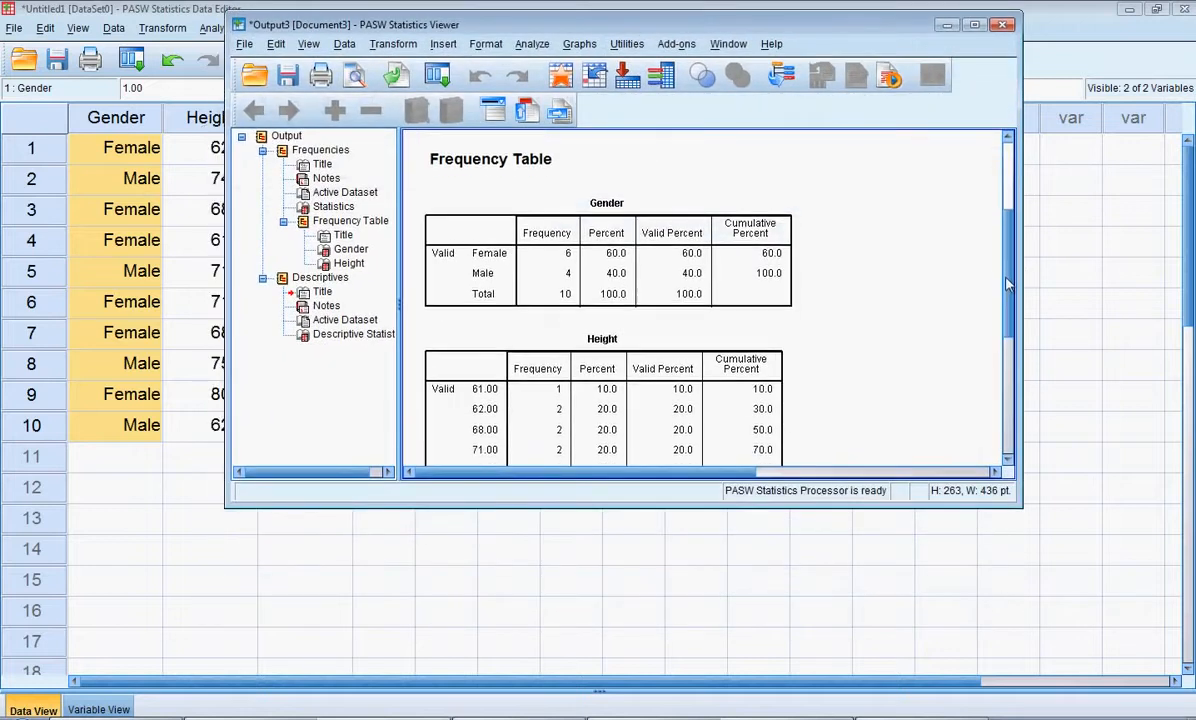
pyautogui.scroll(-5, 942, 355)
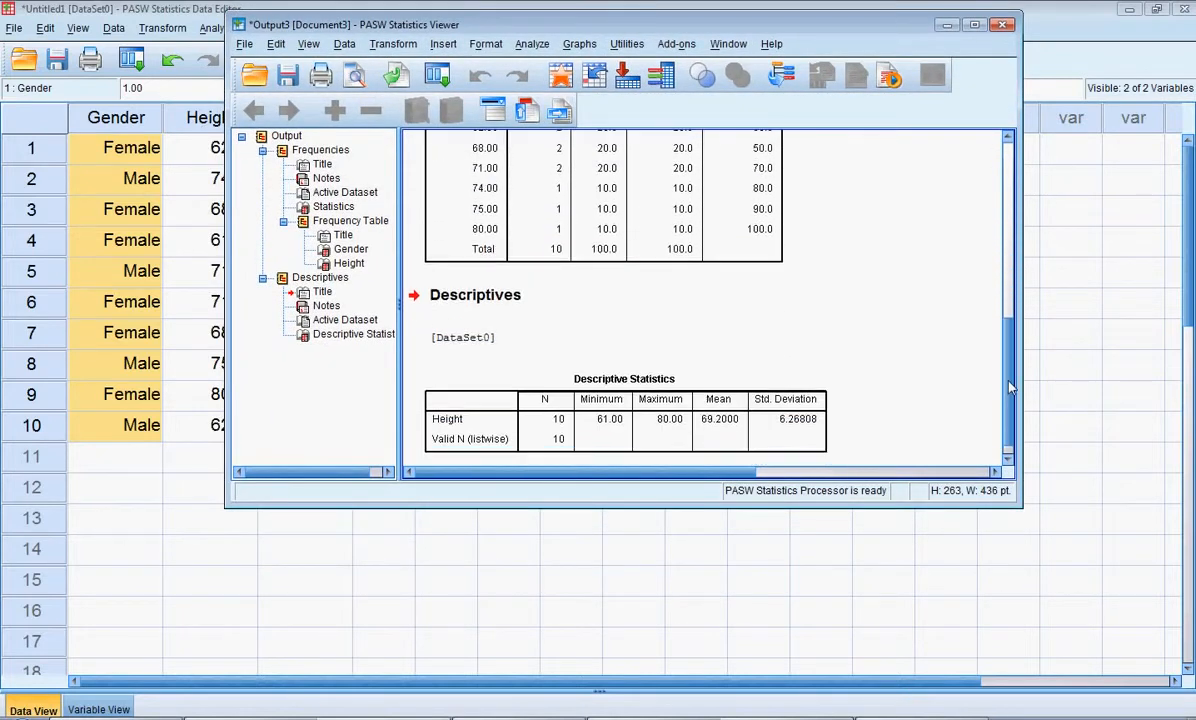
pyautogui.click(756, 418)
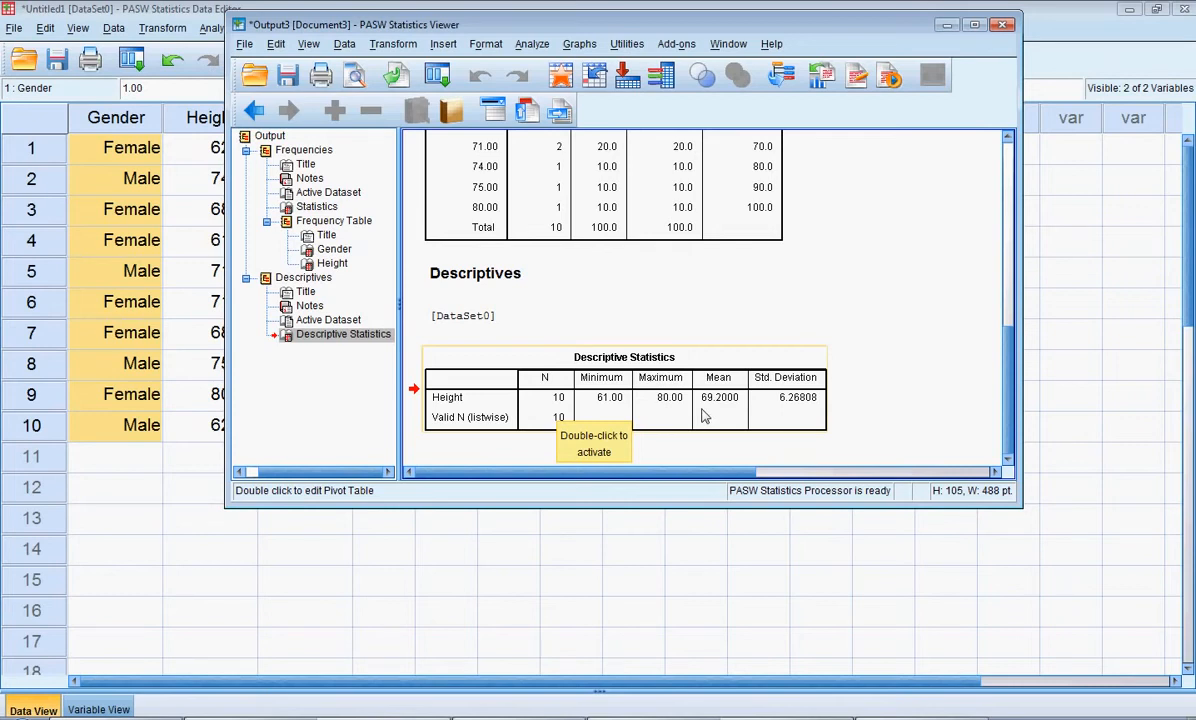
pyautogui.click(788, 414)
pyautogui.click(978, 26)
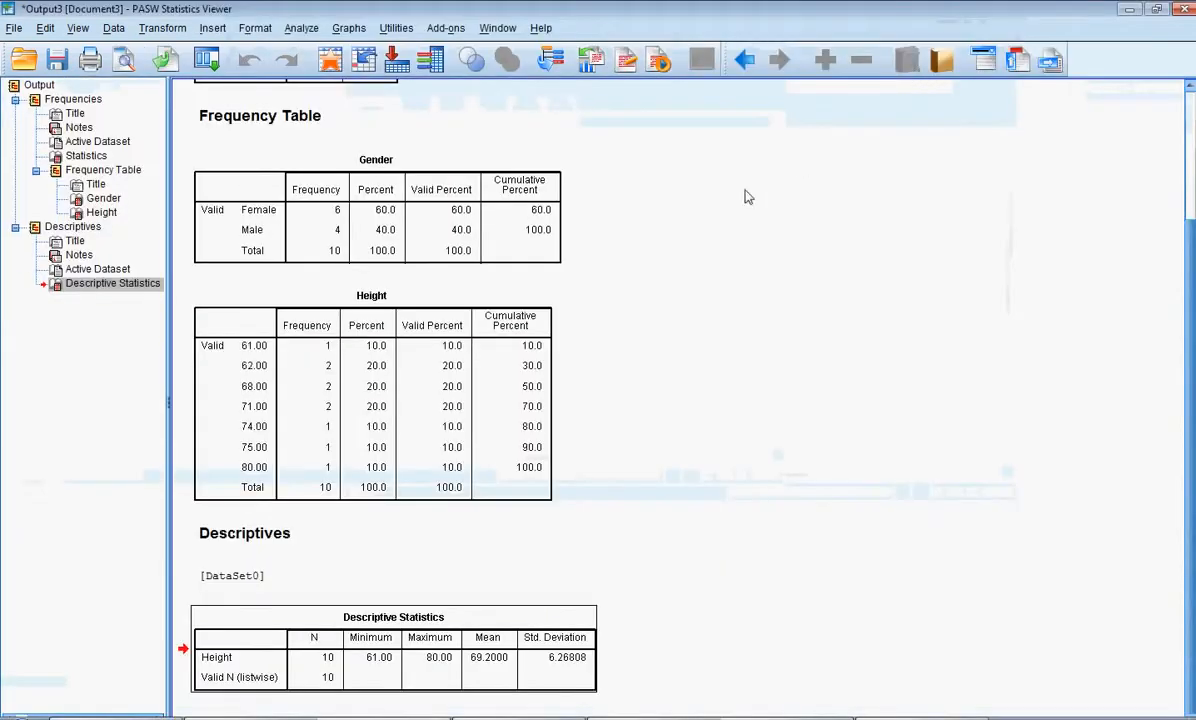
# Step: Run Descriptives on Height again with standardized values saved as a variable
pyautogui.click(297, 30)
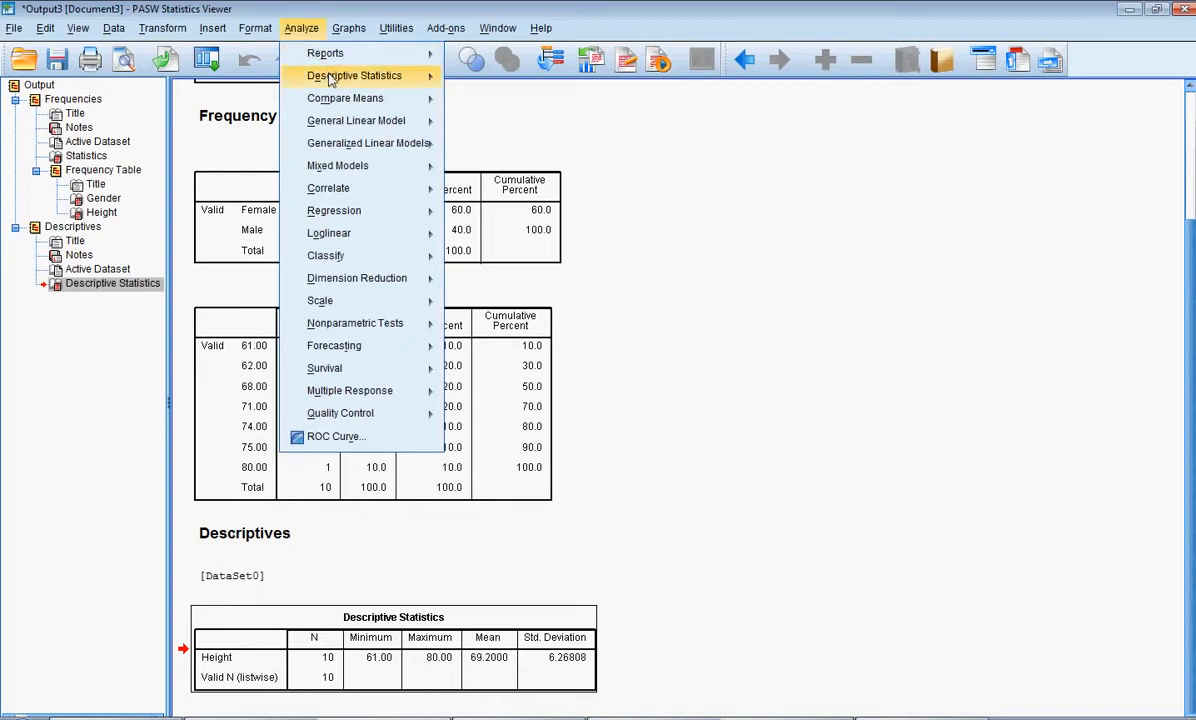
pyautogui.moveTo(375, 76)
pyautogui.click(503, 104)
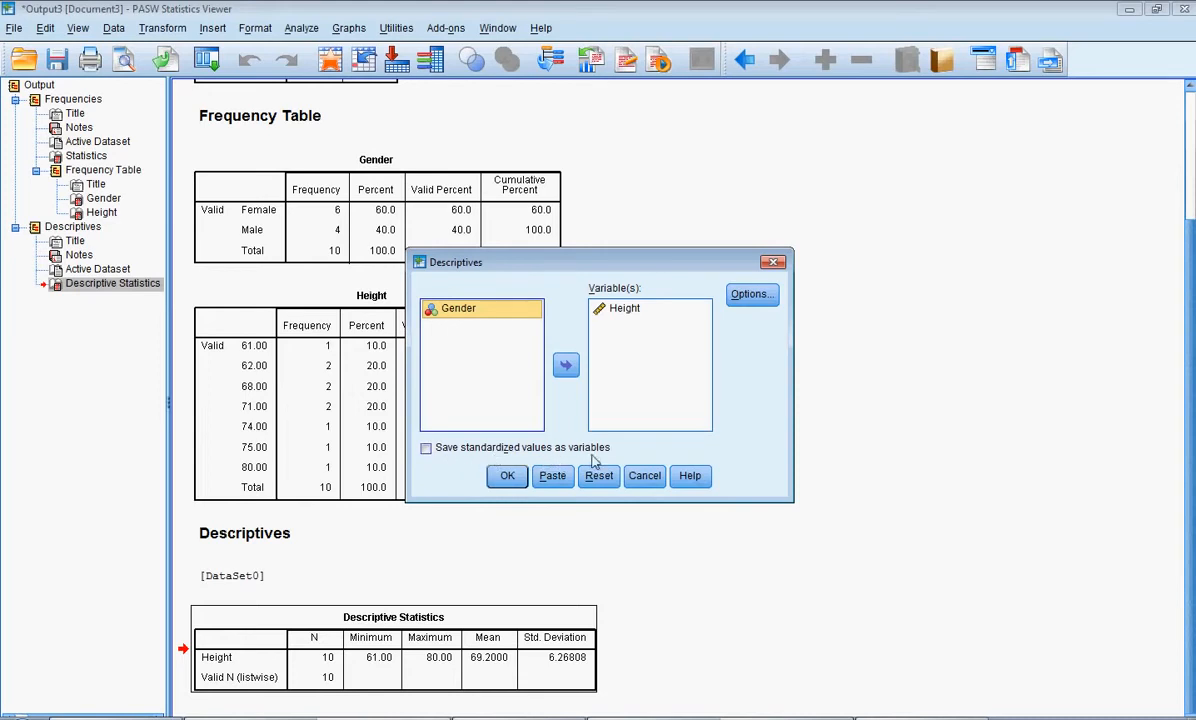
pyautogui.click(426, 448)
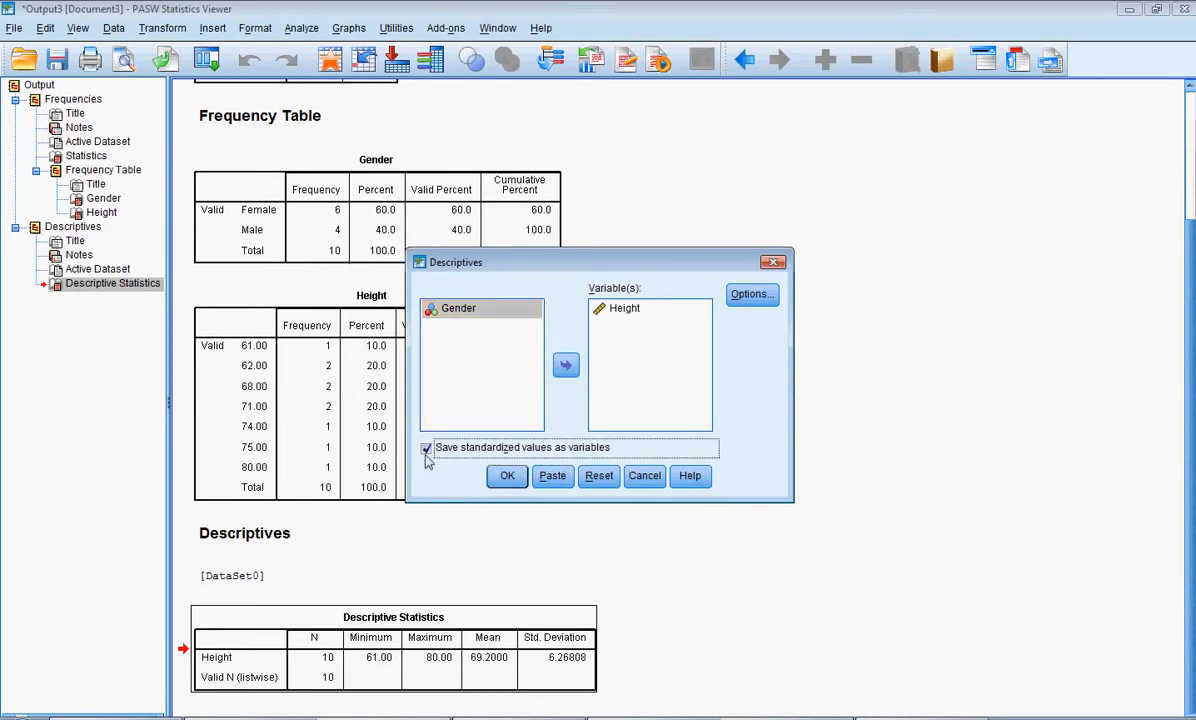
pyautogui.click(507, 477)
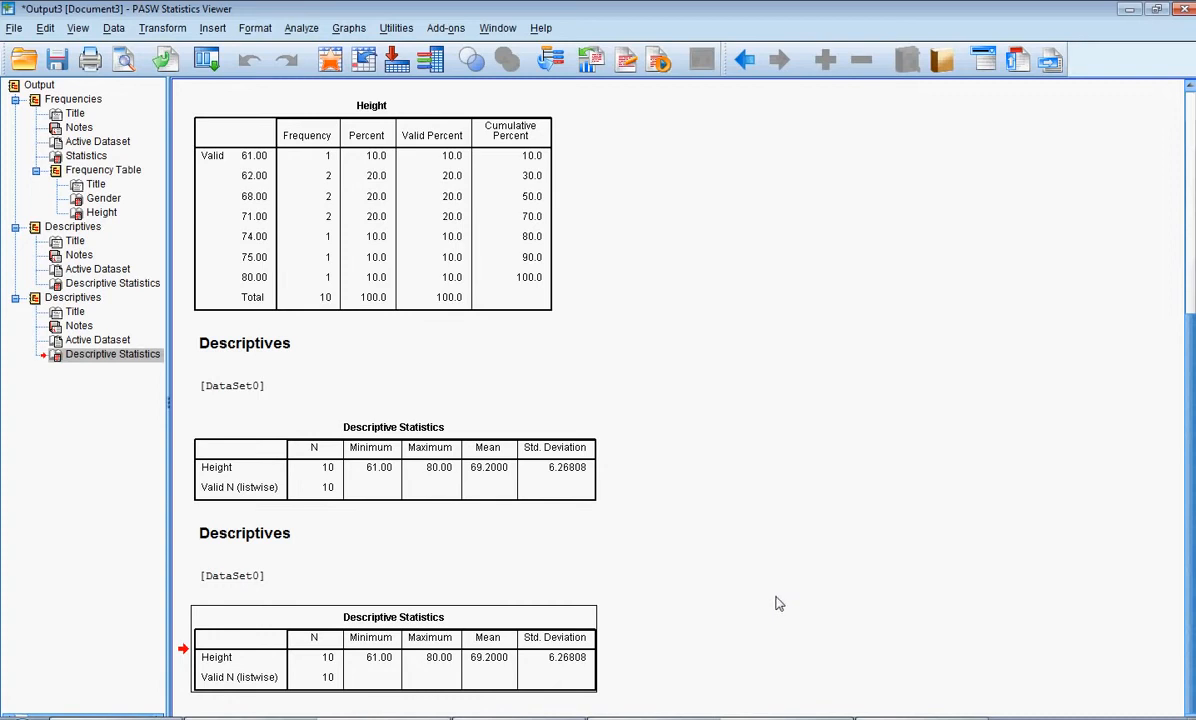
# Step: Return to the dataset and compare the Height values with their standardized scores in ZHeight for the first cases
pyautogui.click(252, 718)
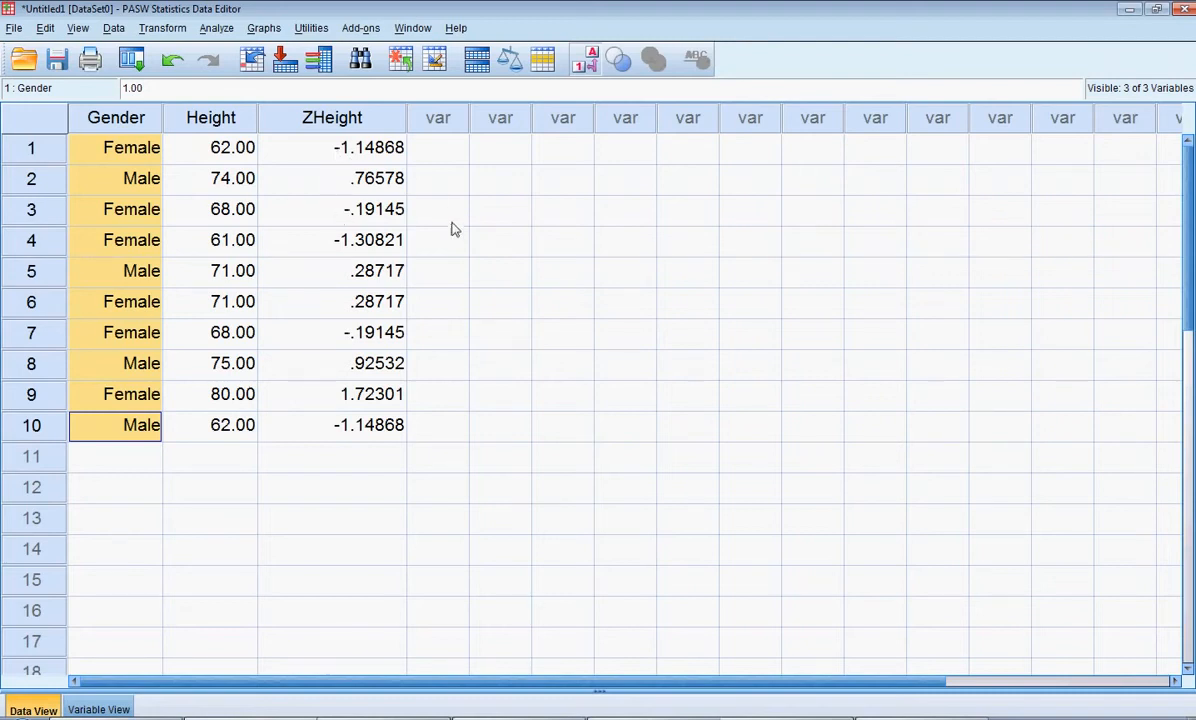
pyautogui.moveTo(350, 147); pyautogui.dragTo(424, 441)
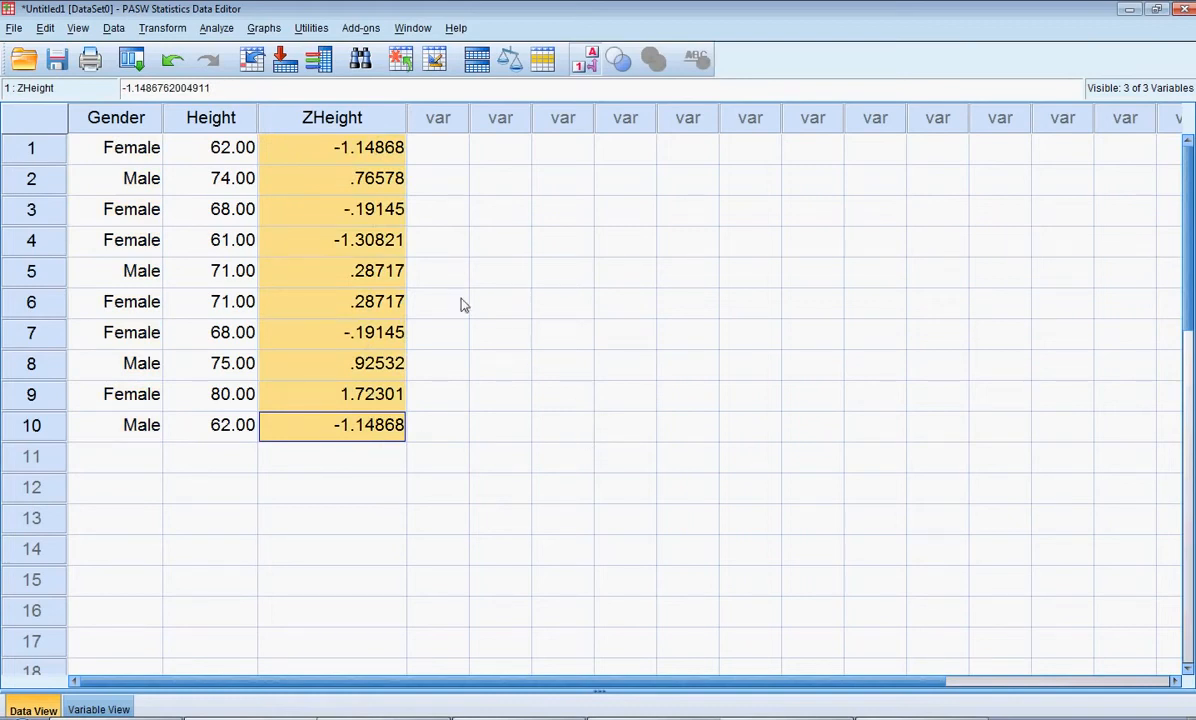
pyautogui.click(216, 148)
pyautogui.click(295, 148)
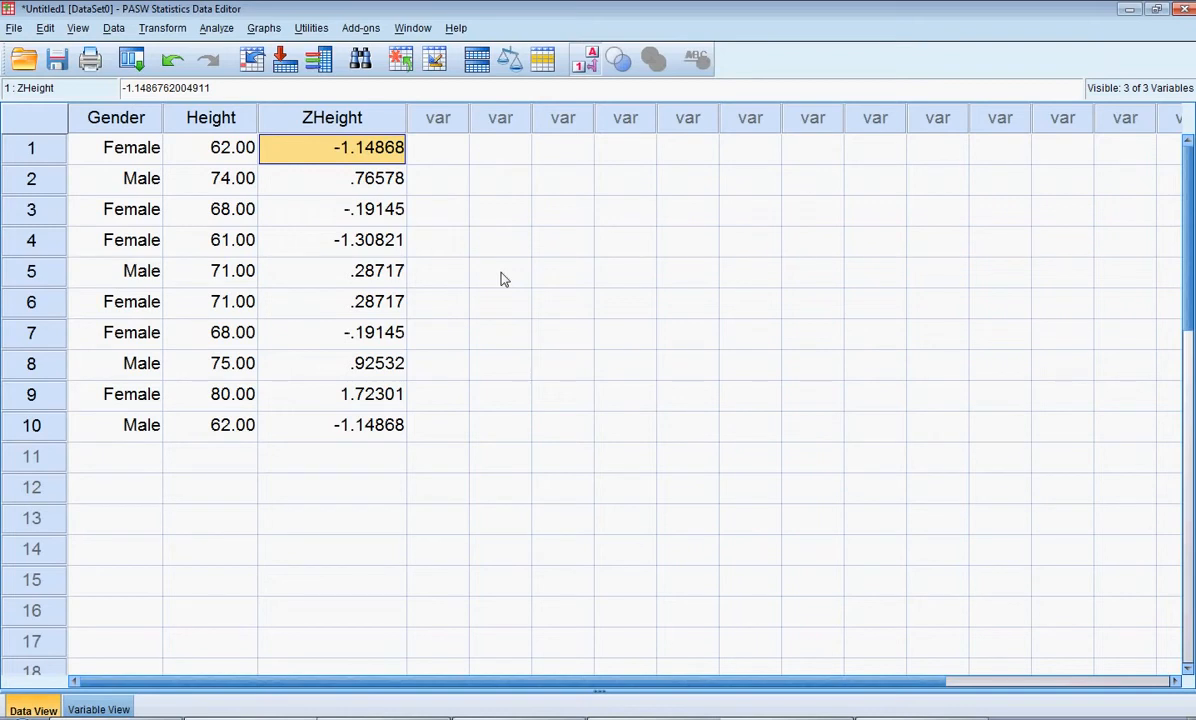
pyautogui.click(215, 146)
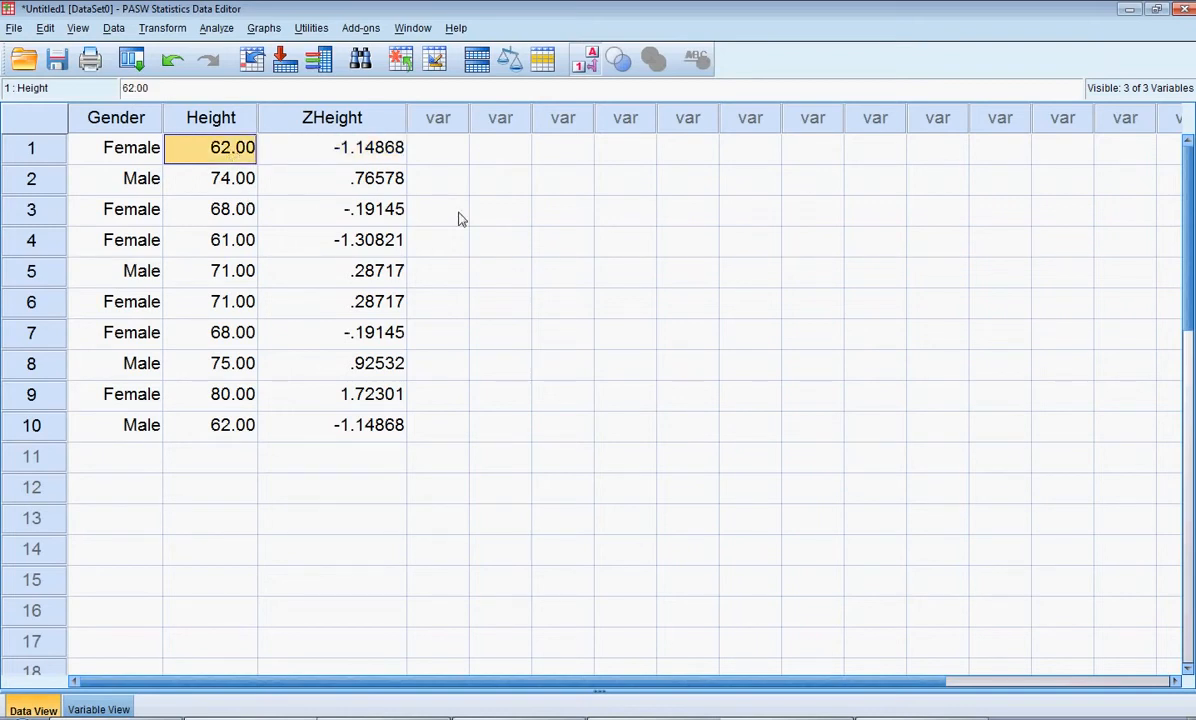
pyautogui.click(345, 150)
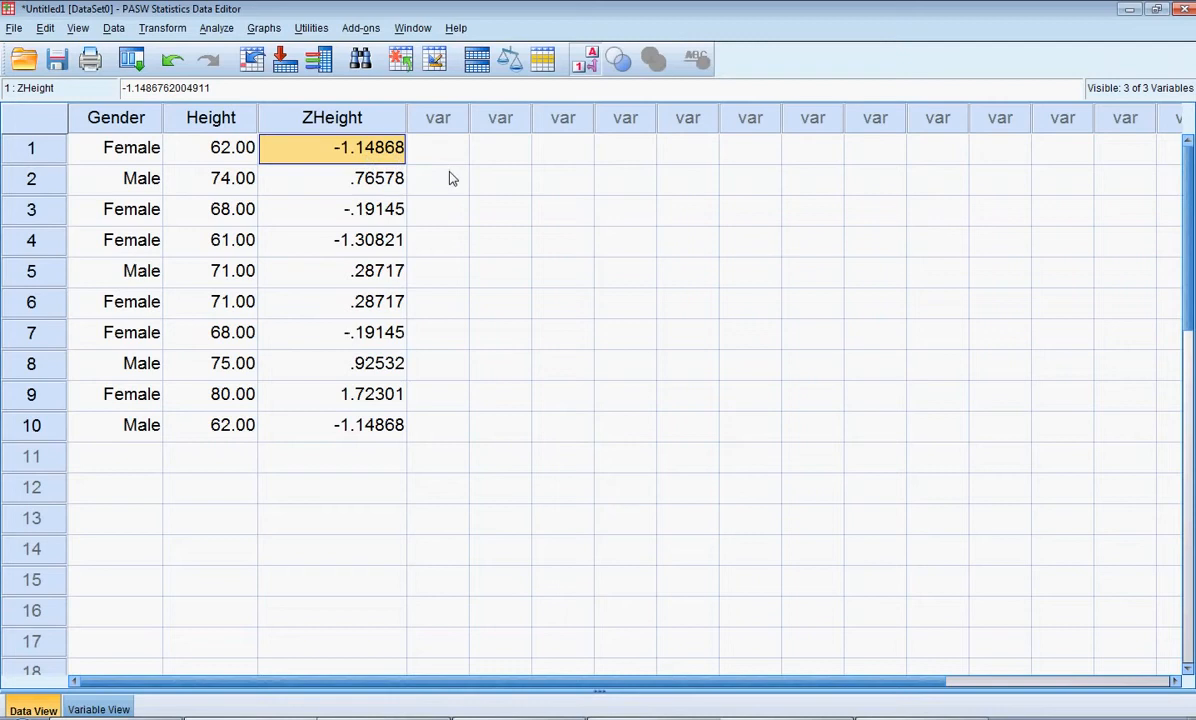
pyautogui.click(346, 176)
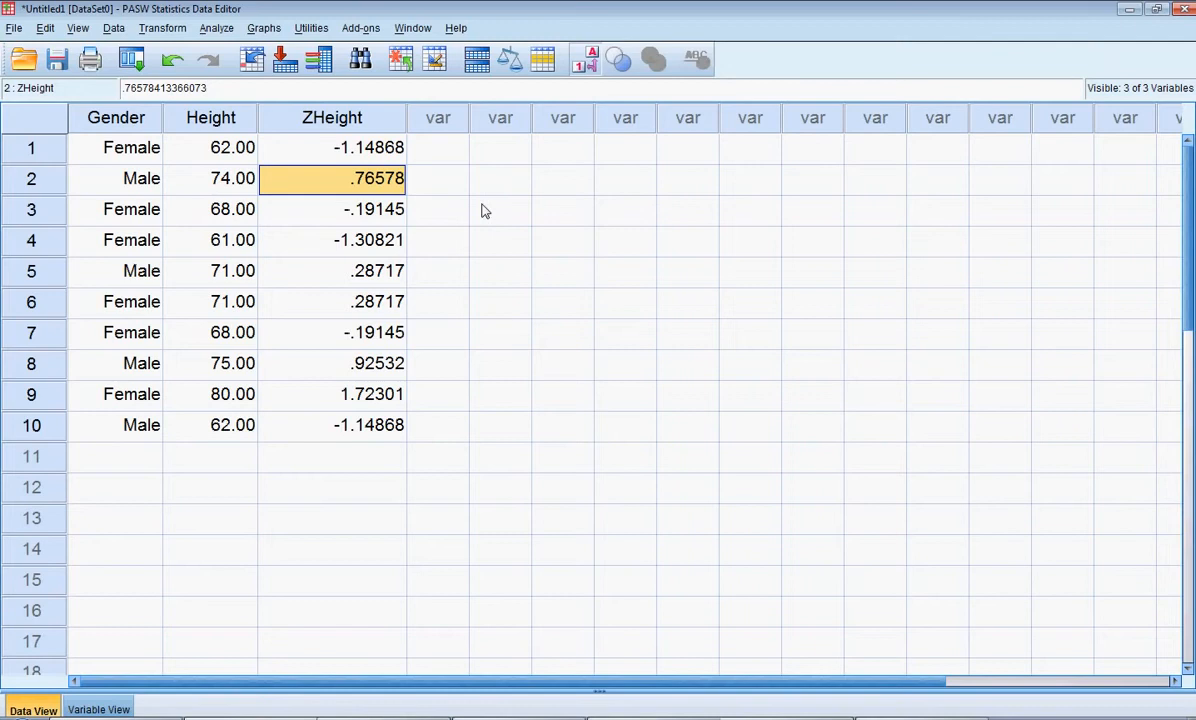
# Step: Reset the Descriptives settings and run the analysis on Gender alone
pyautogui.click(217, 29)
pyautogui.moveTo(218, 76)
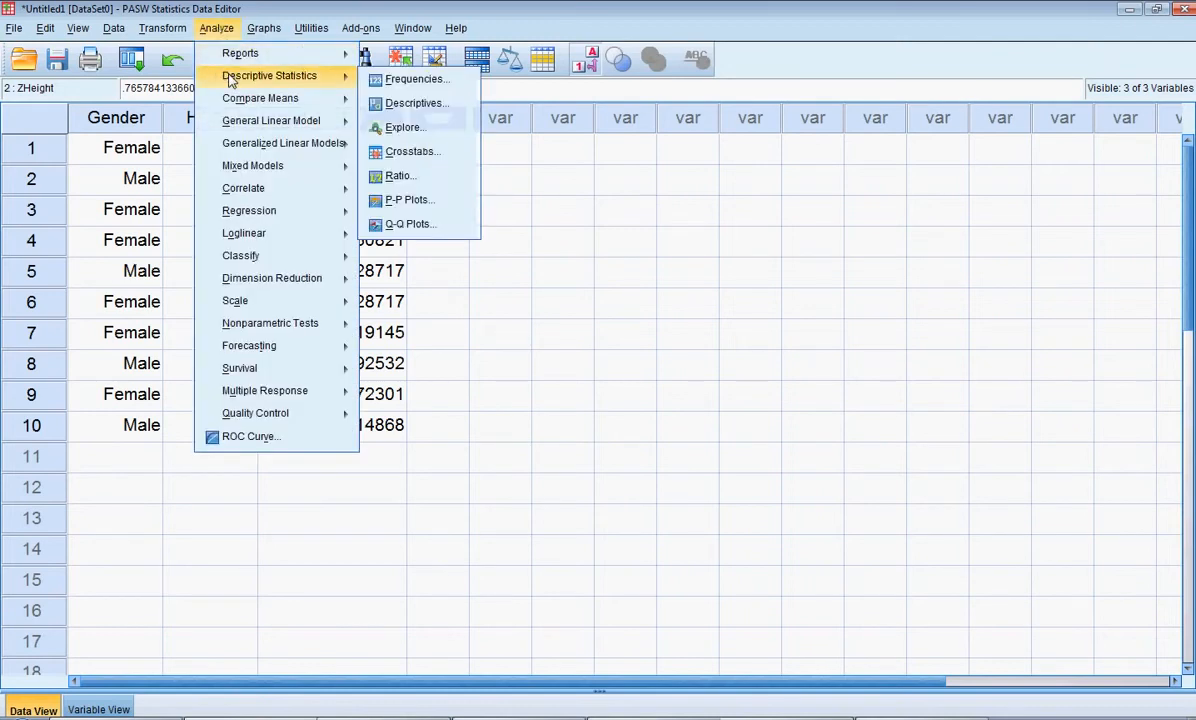
pyautogui.click(411, 104)
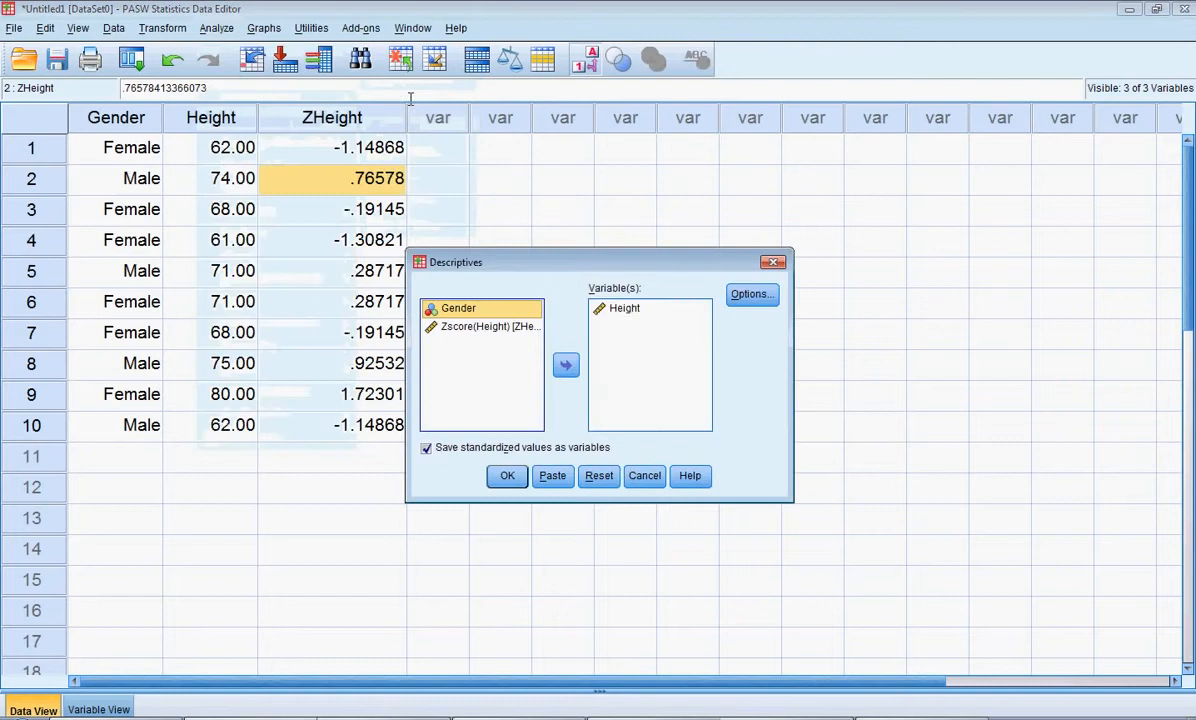
pyautogui.click(613, 478)
pyautogui.click(567, 367)
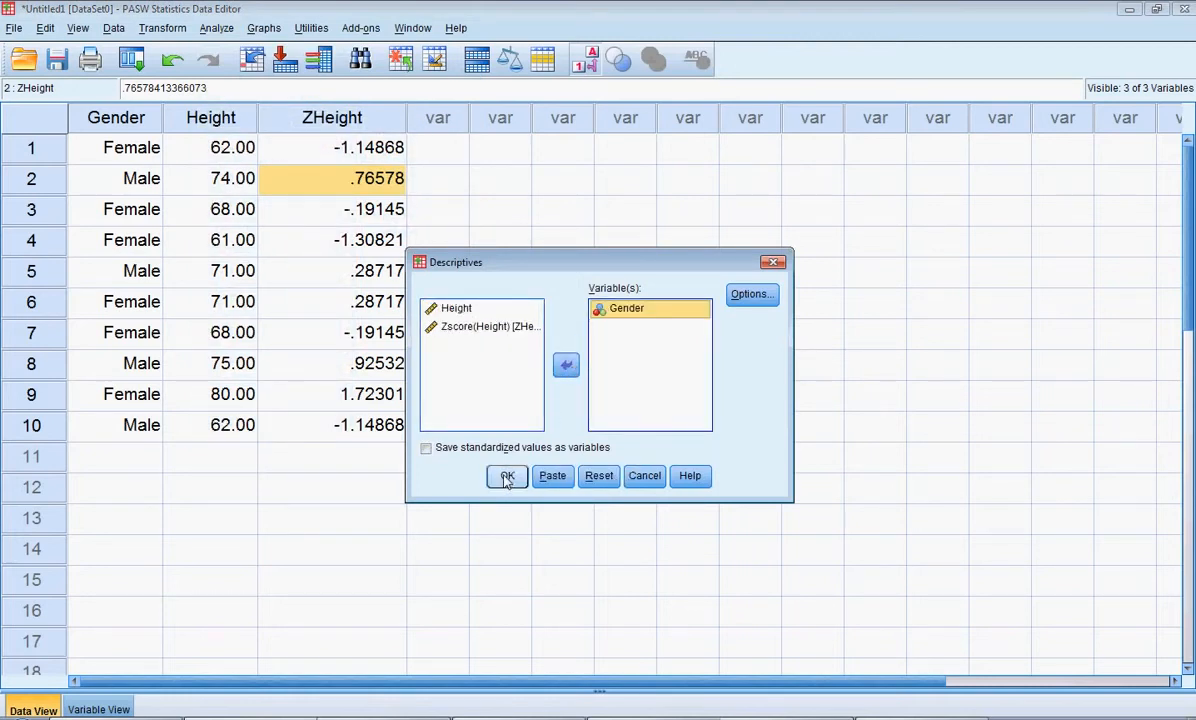
pyautogui.click(507, 475)
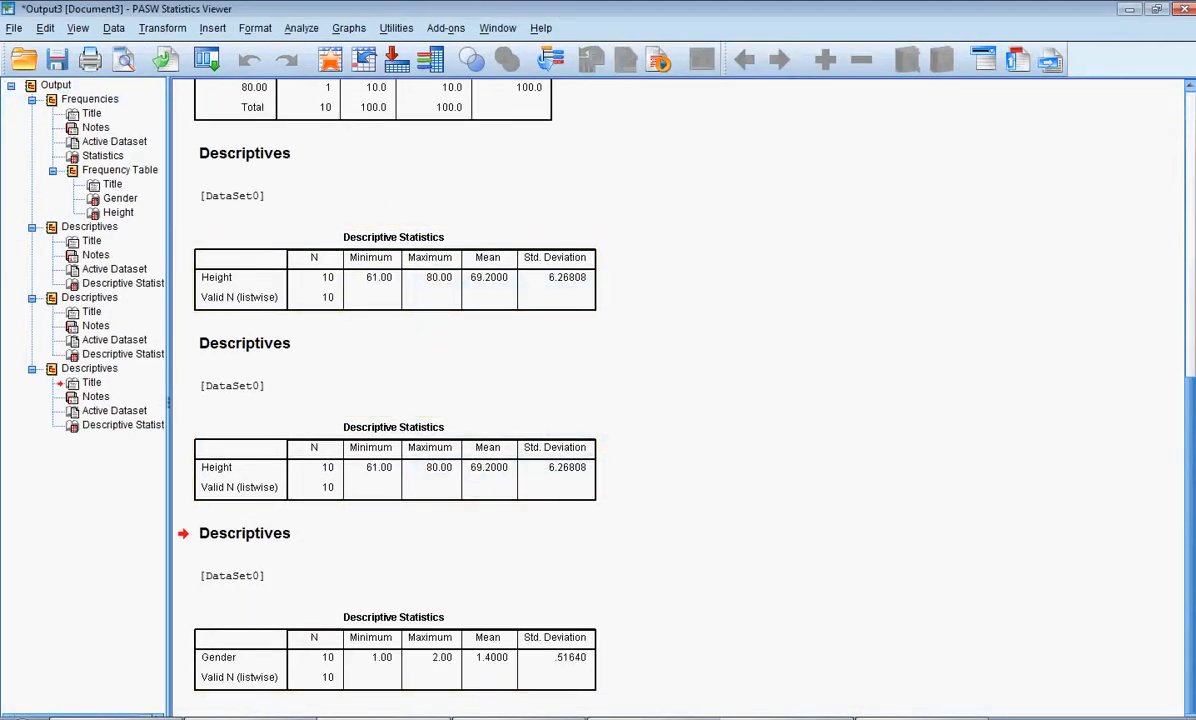
# Step: Check Gender's numeric codes in the dataset against its Descriptive Statistics table in the output, ending back in the dataset
pyautogui.click(286, 718)
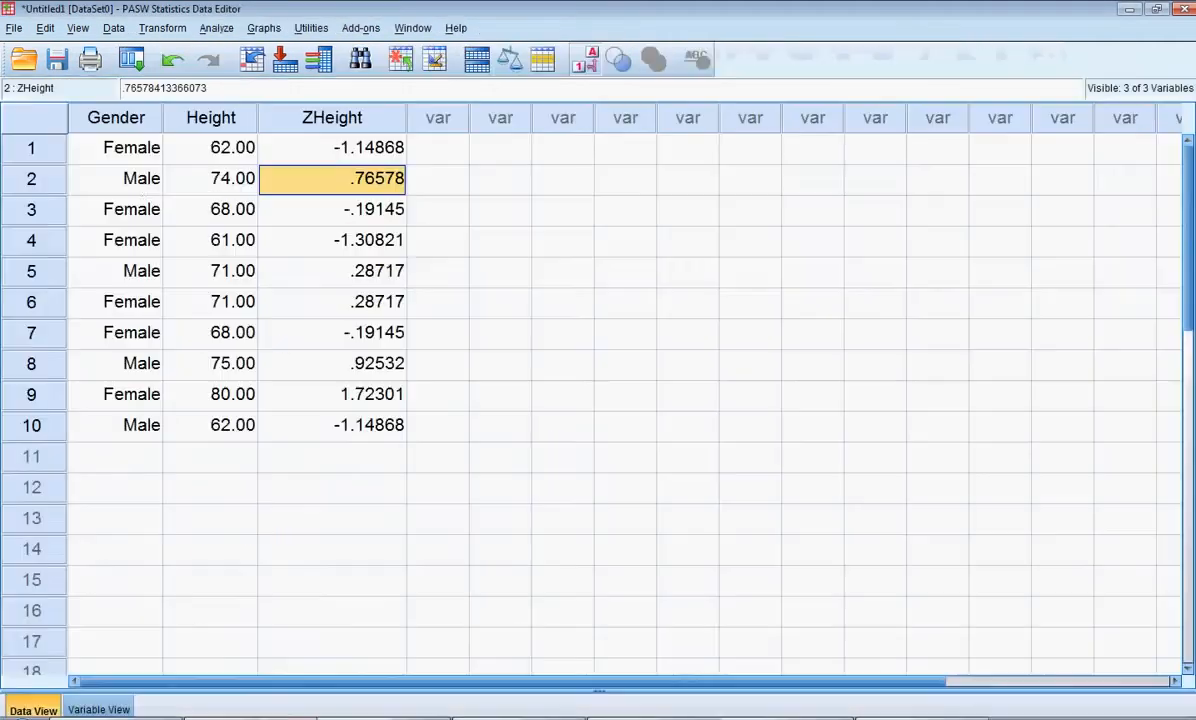
pyautogui.click(587, 66)
pyautogui.click(588, 63)
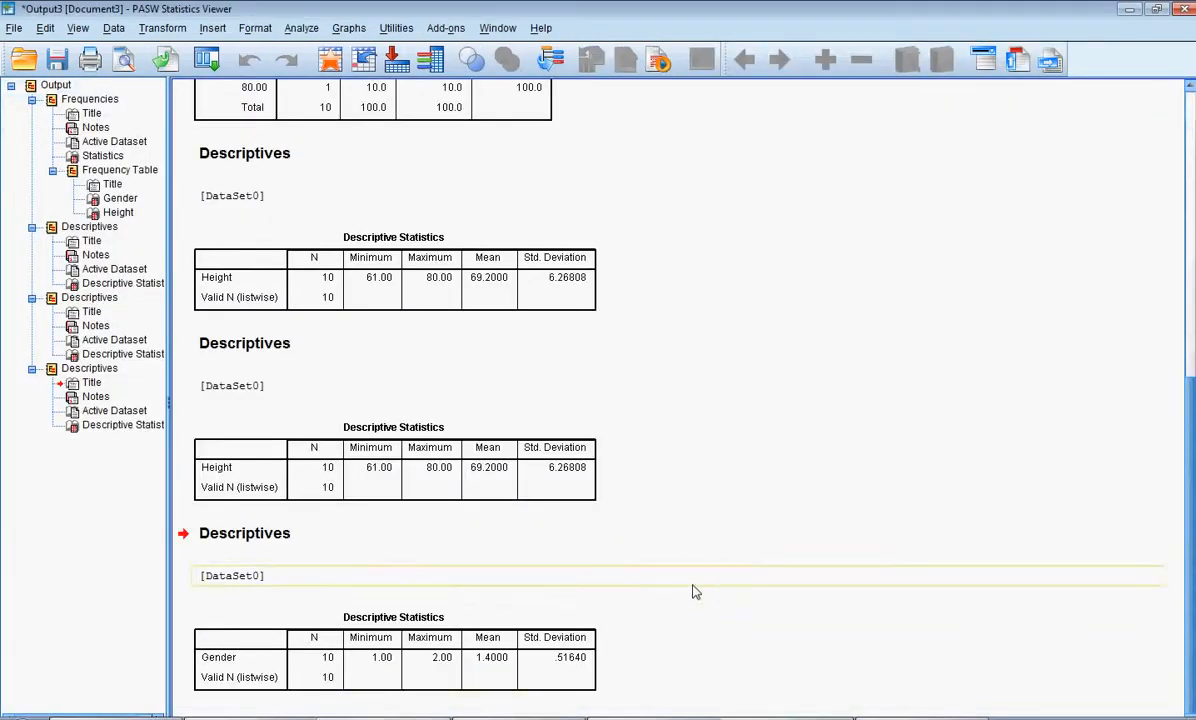
pyautogui.click(520, 617)
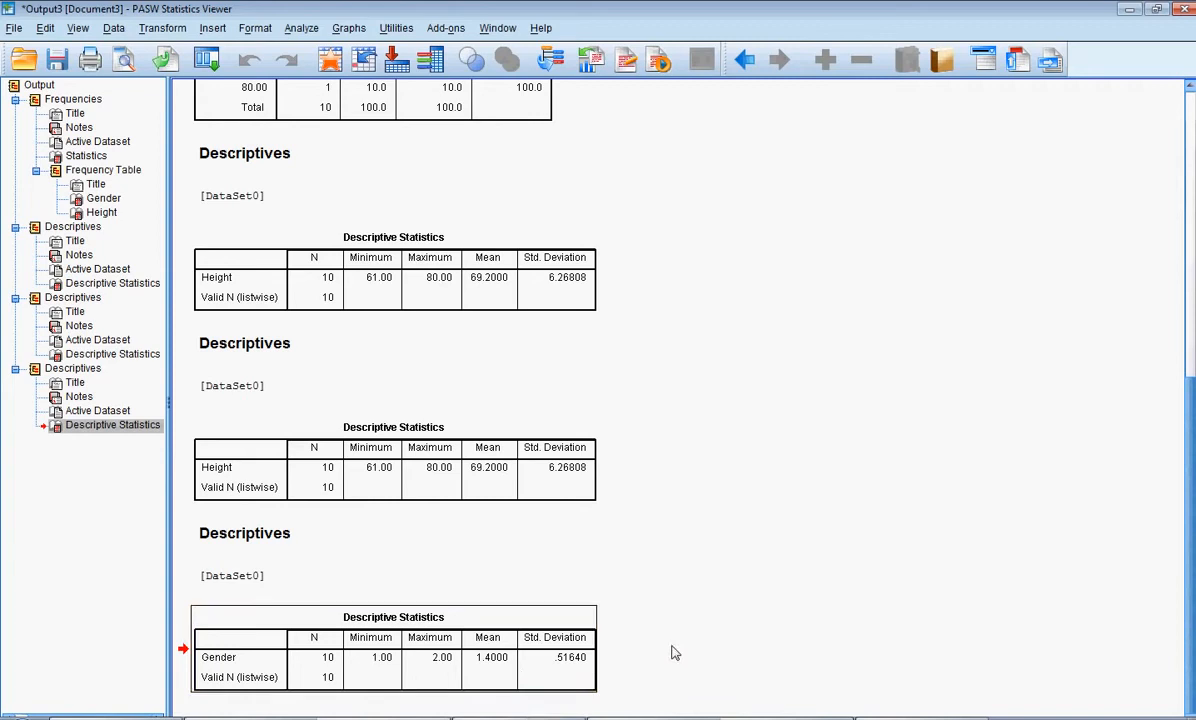
pyautogui.click(490, 676)
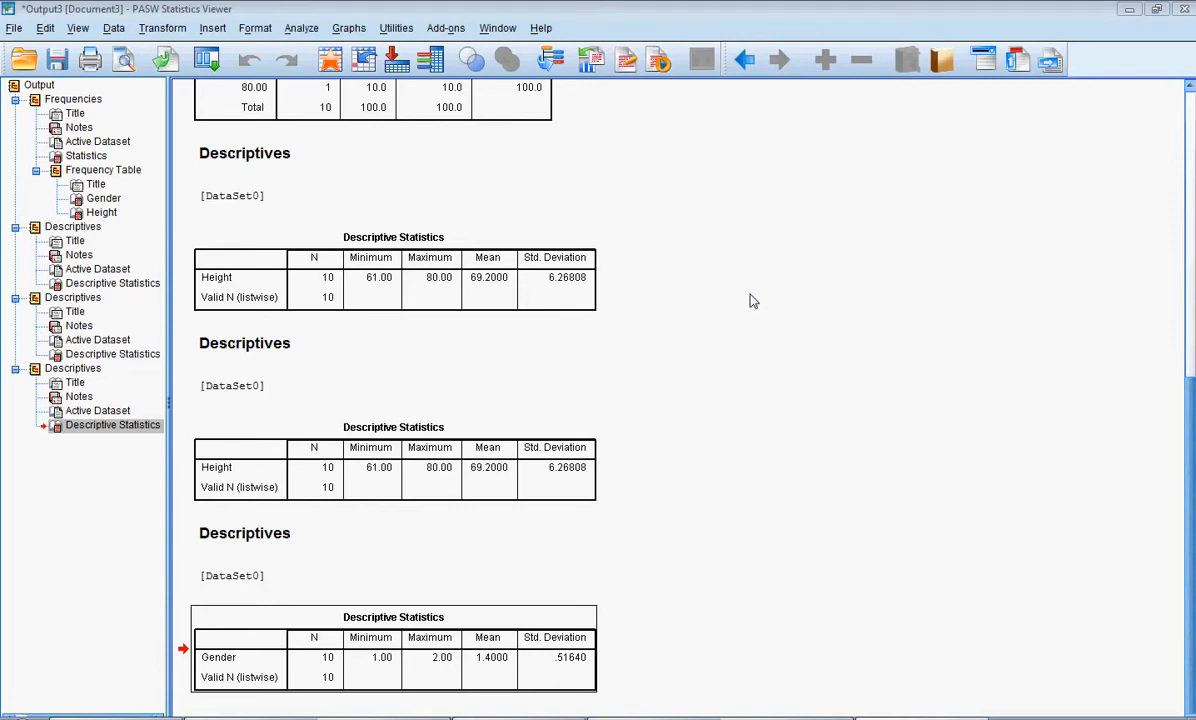
pyautogui.click(268, 717)
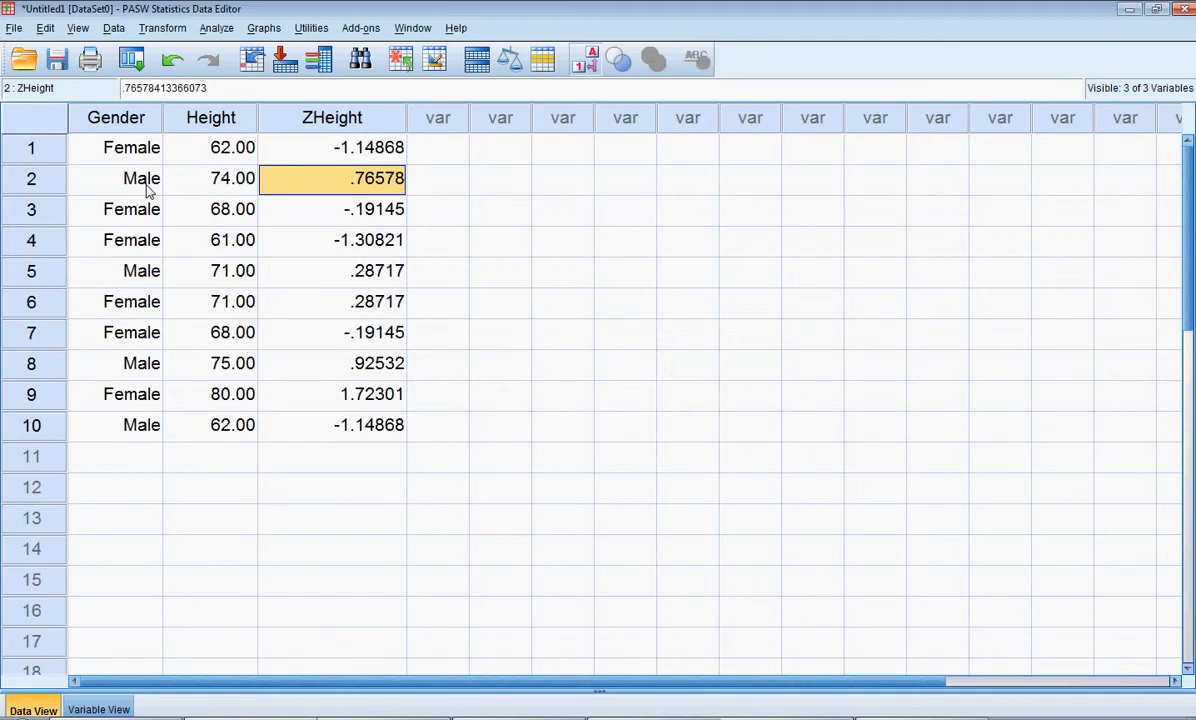
# Step: Run a Means comparison with Height as the dependent variable and Gender as the independent variable
pyautogui.click(219, 30)
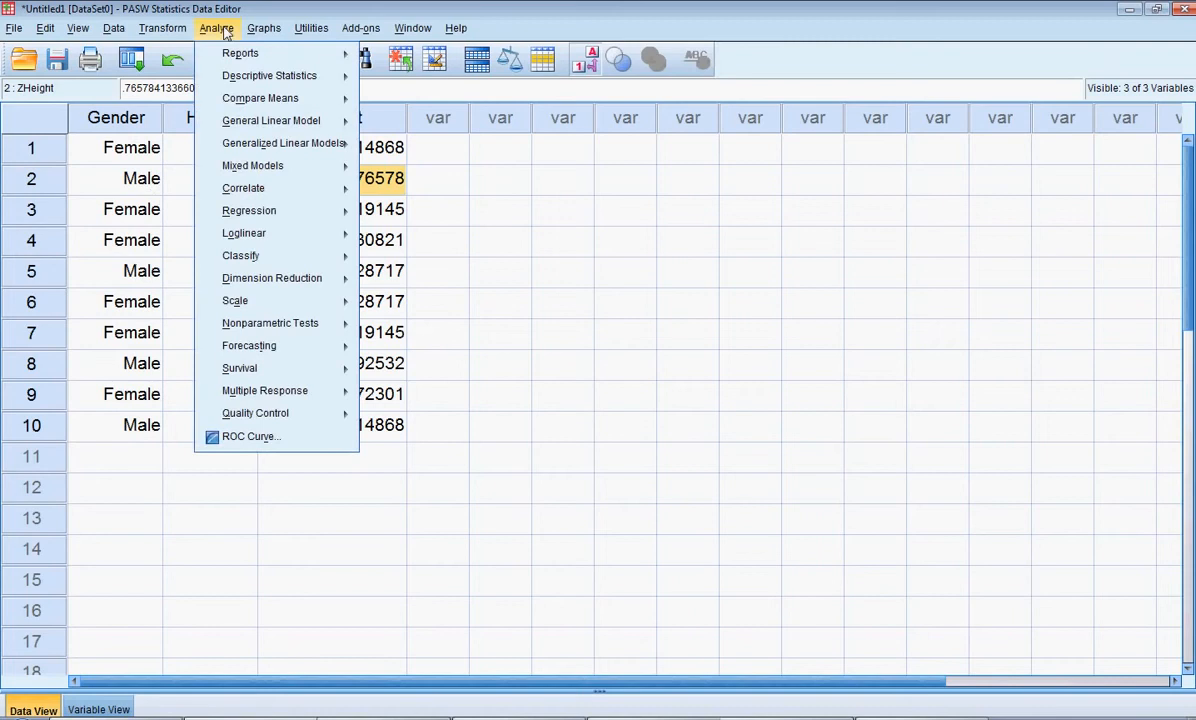
pyautogui.moveTo(254, 106)
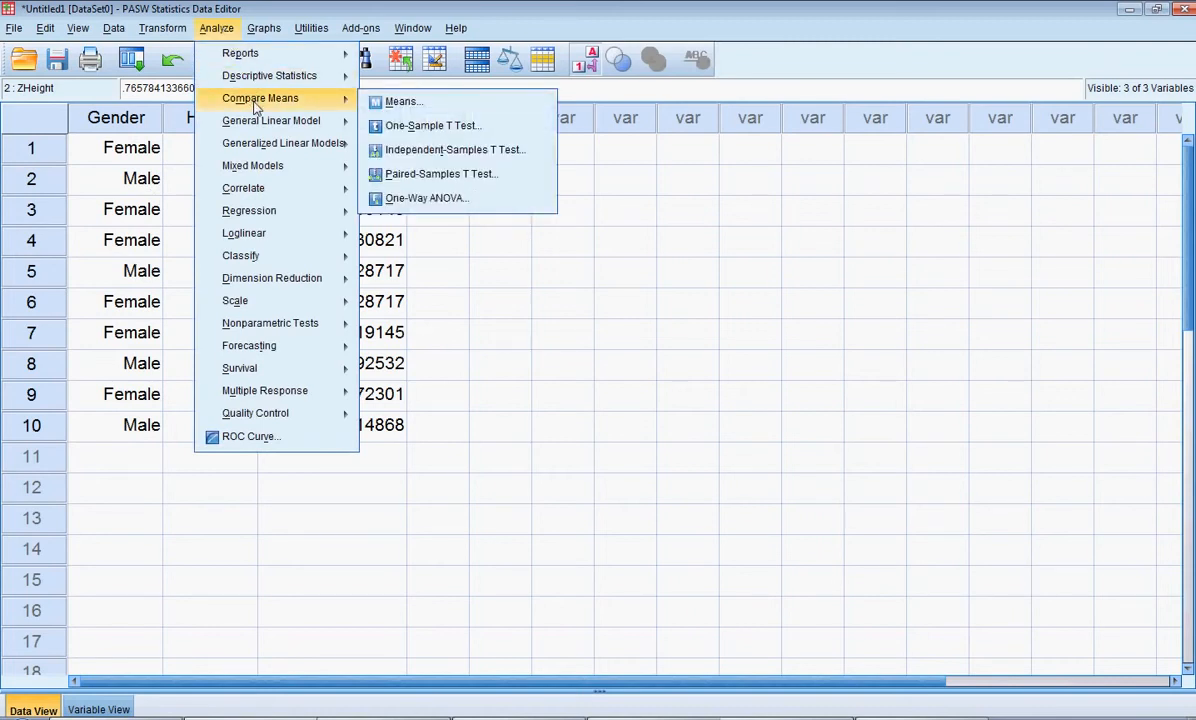
pyautogui.click(401, 103)
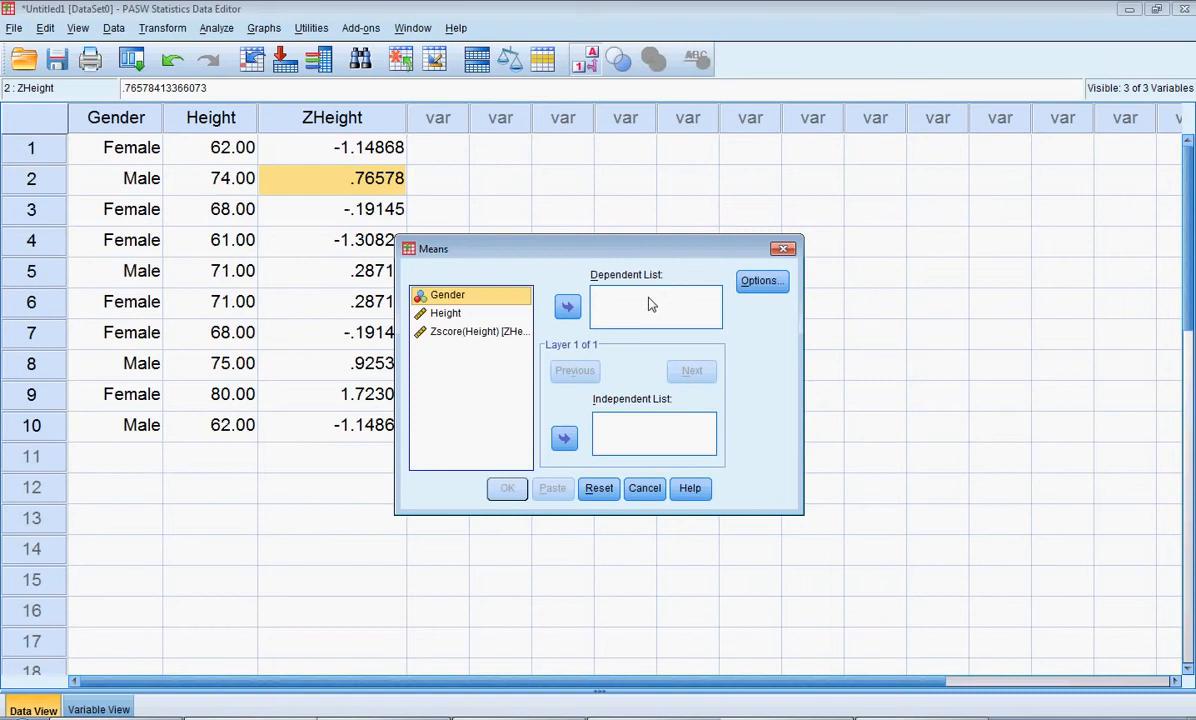
pyautogui.click(443, 314)
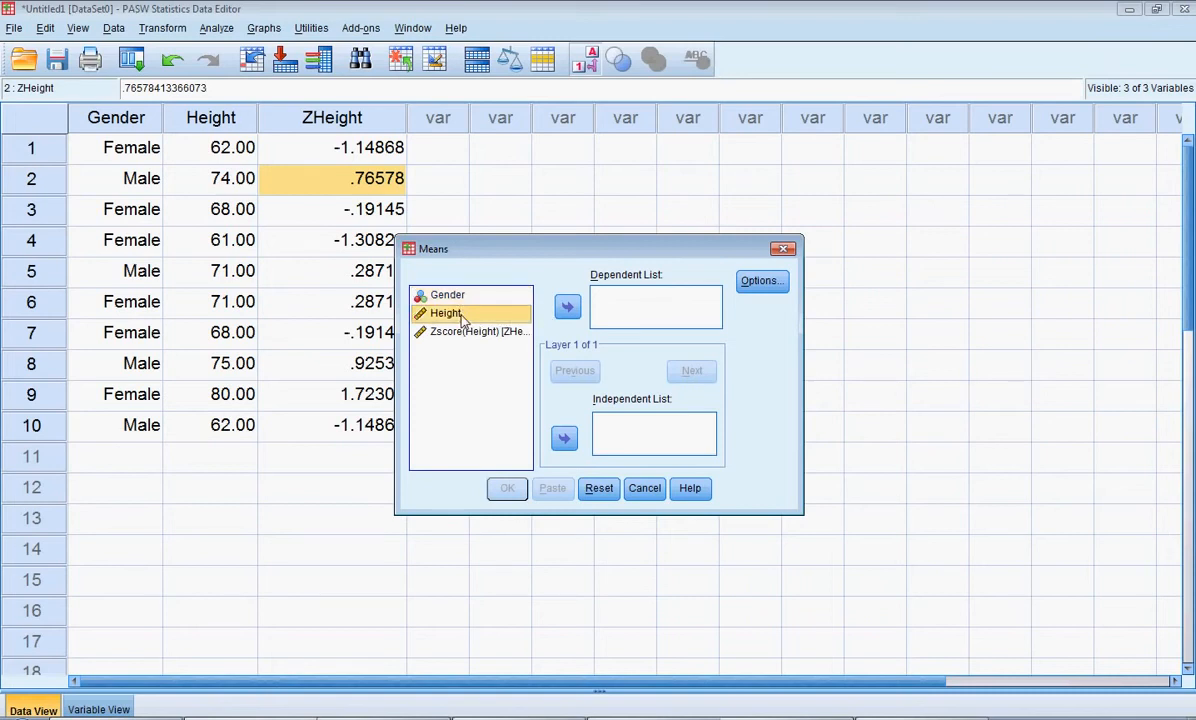
pyautogui.click(567, 309)
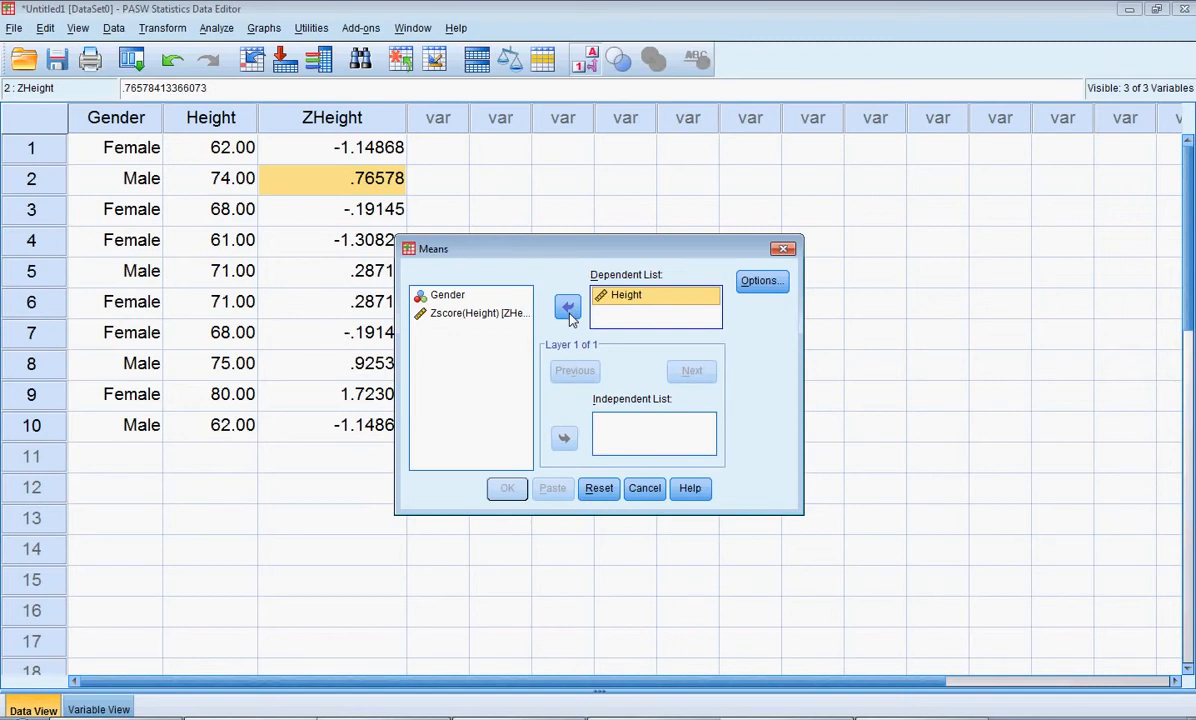
pyautogui.click(446, 297)
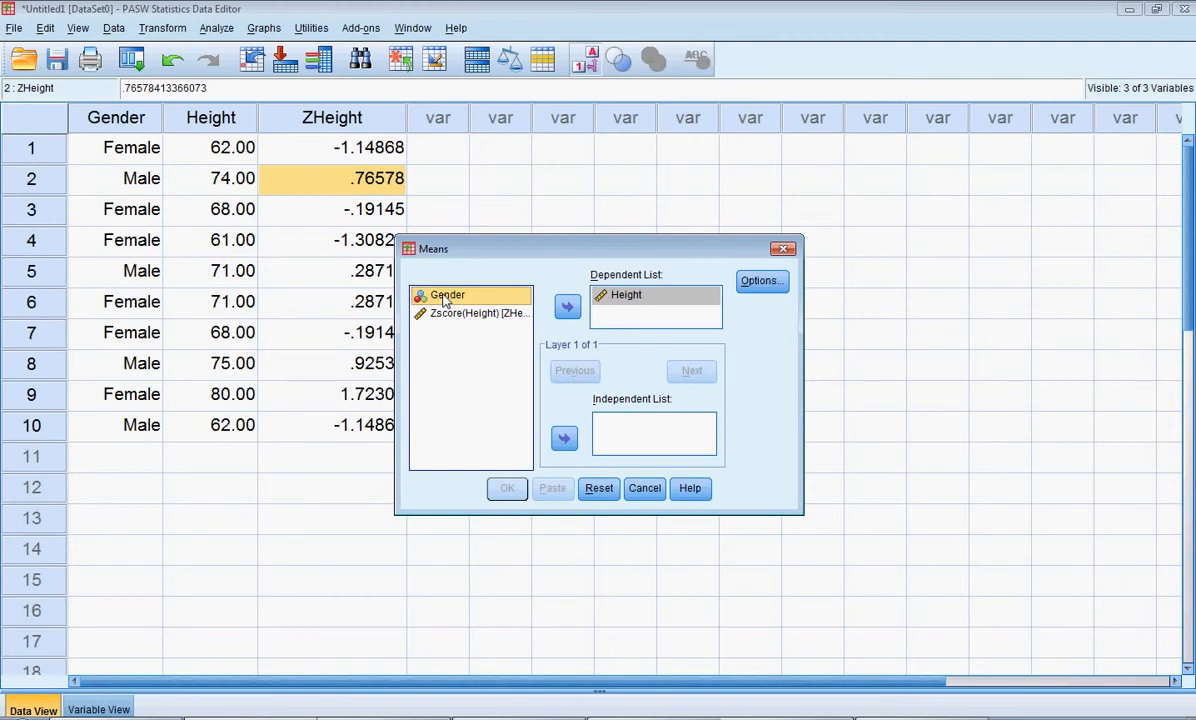
pyautogui.click(565, 440)
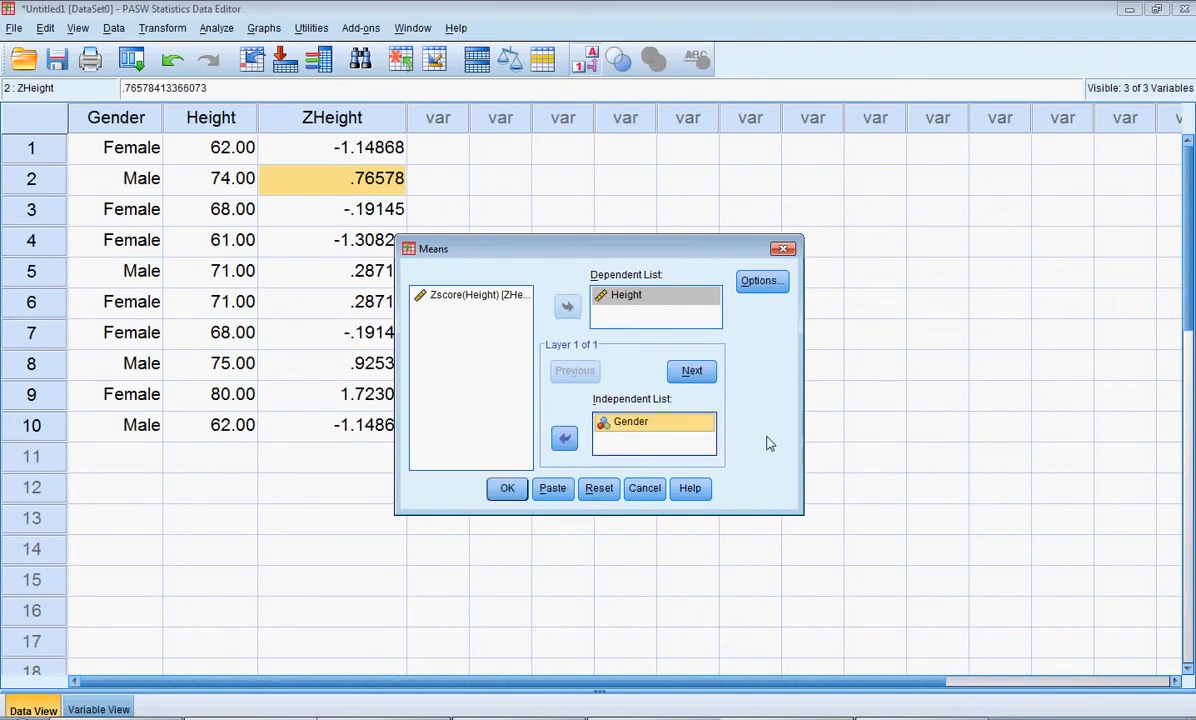
pyautogui.click(507, 488)
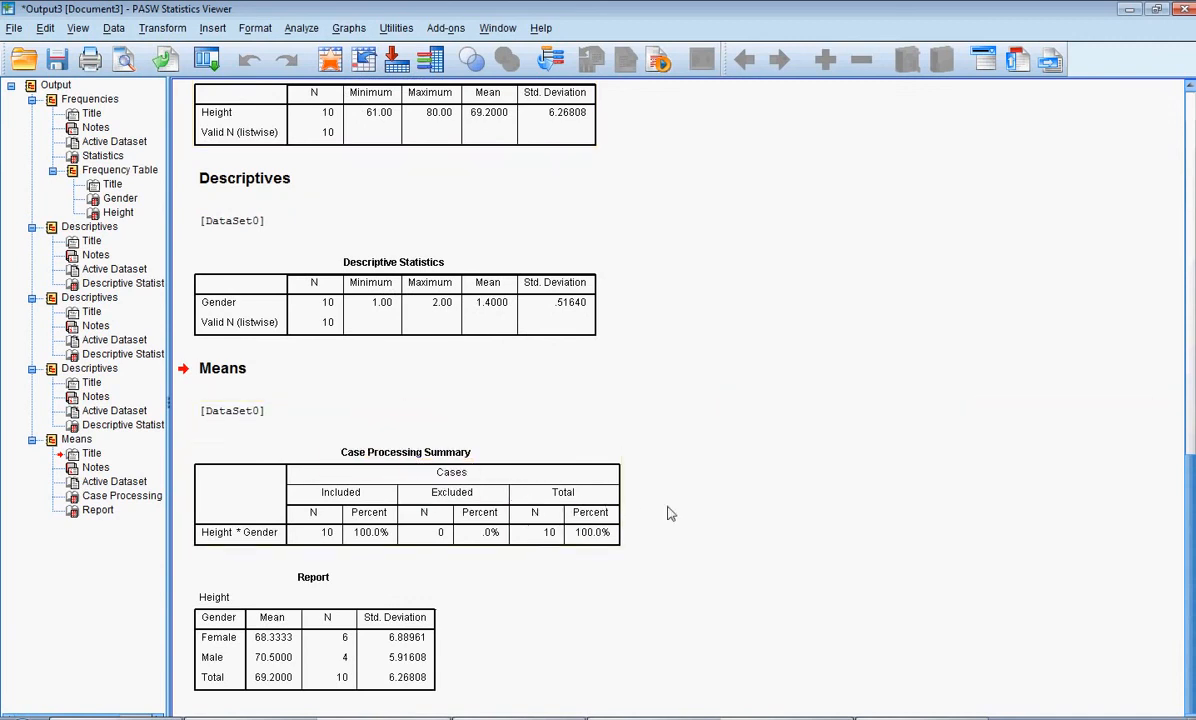
# Step: Examine the Means output's Case Processing Summary and Report tables, comparing the Report with Height's earlier Descriptive Statistics table
pyautogui.click(588, 518)
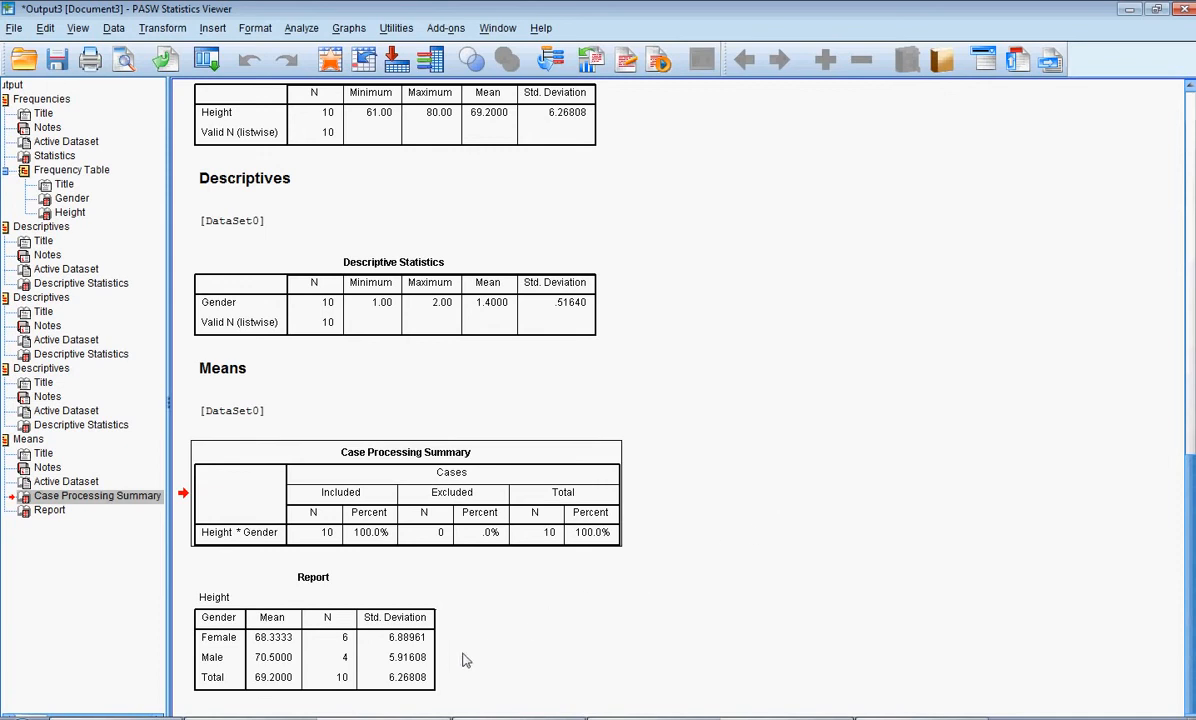
pyautogui.click(372, 598)
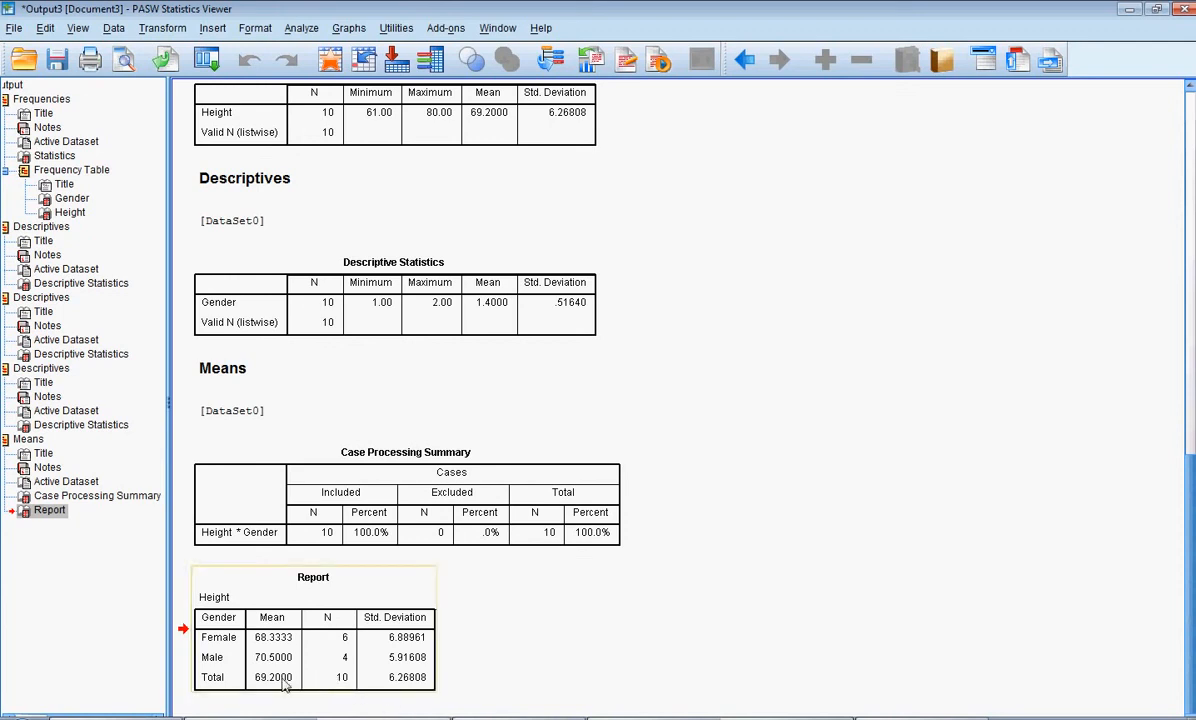
pyautogui.scroll(5, 840, 533)
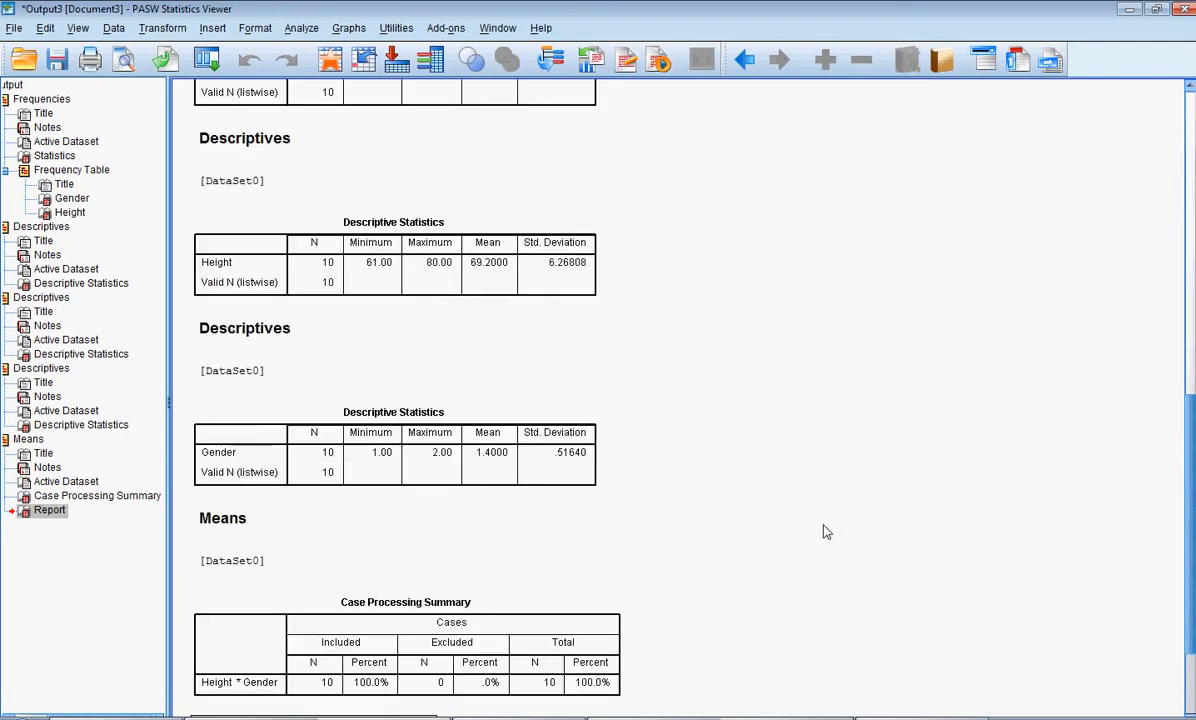
pyautogui.scroll(5, 826, 532)
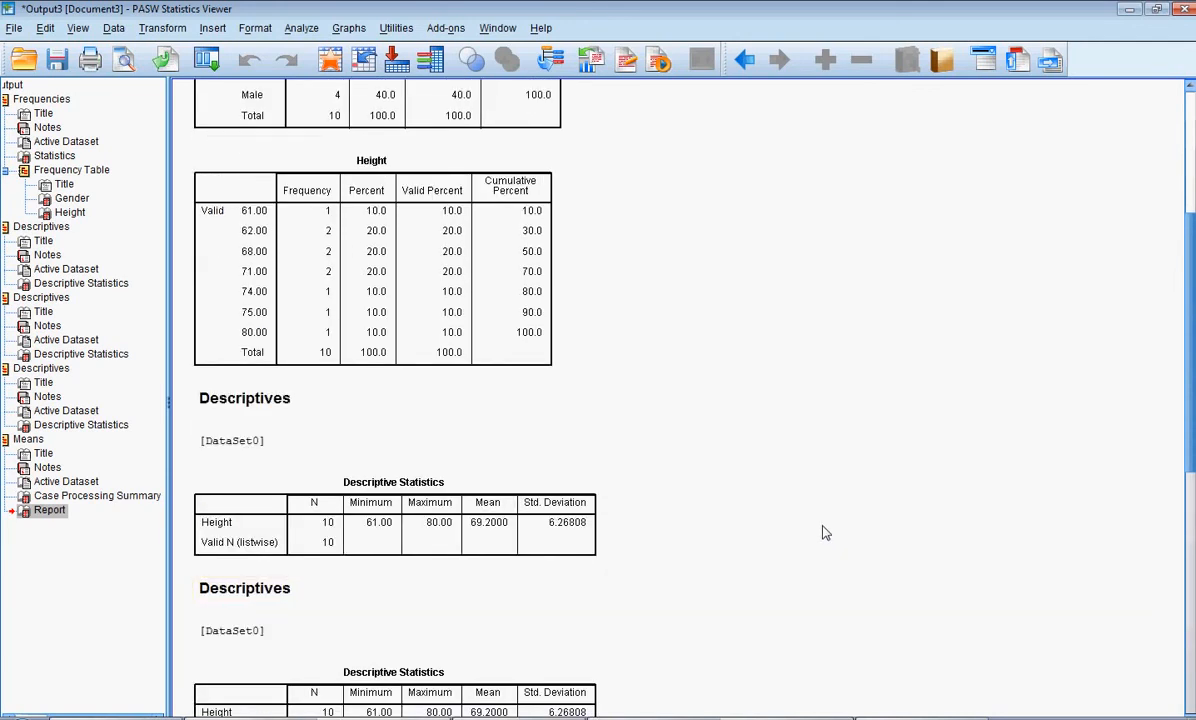
pyautogui.click(481, 538)
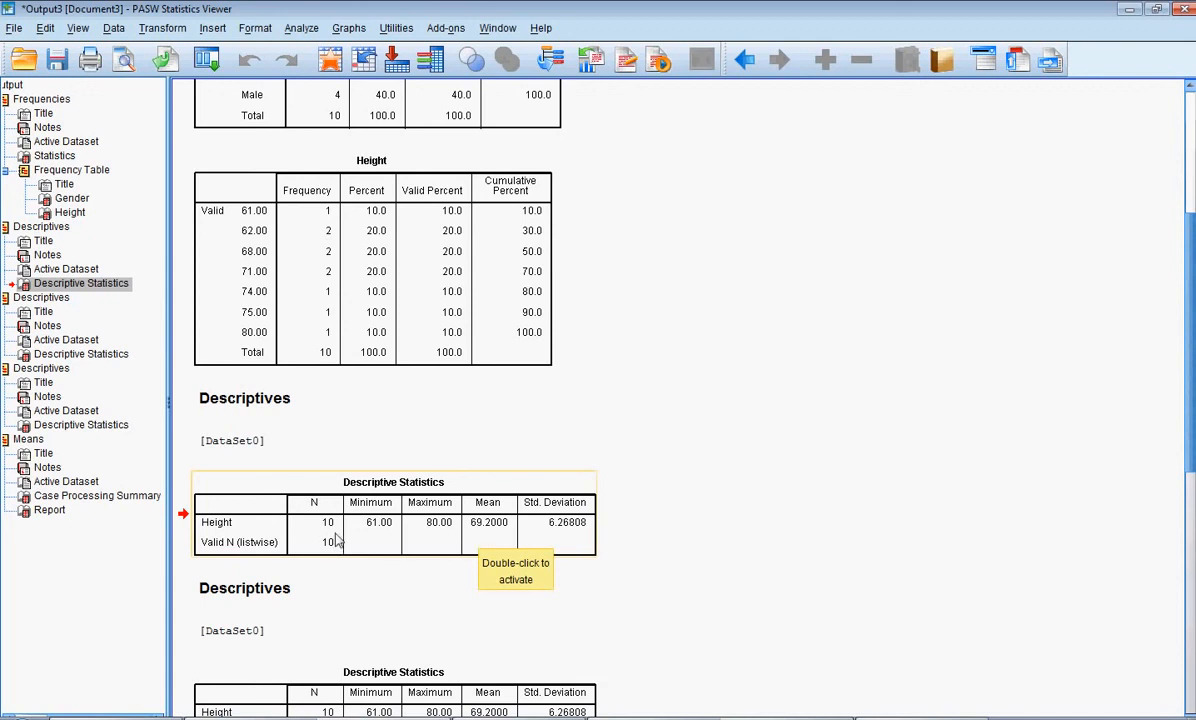
pyautogui.scroll(-6, 814, 500)
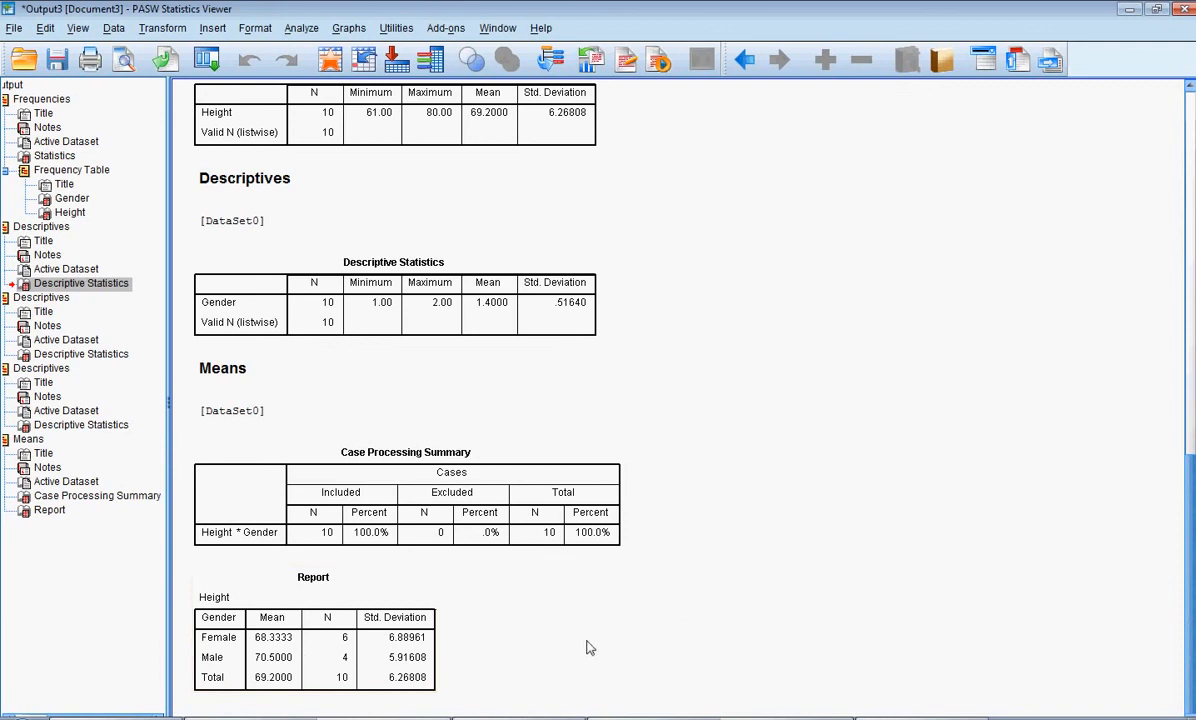
pyautogui.click(725, 632)
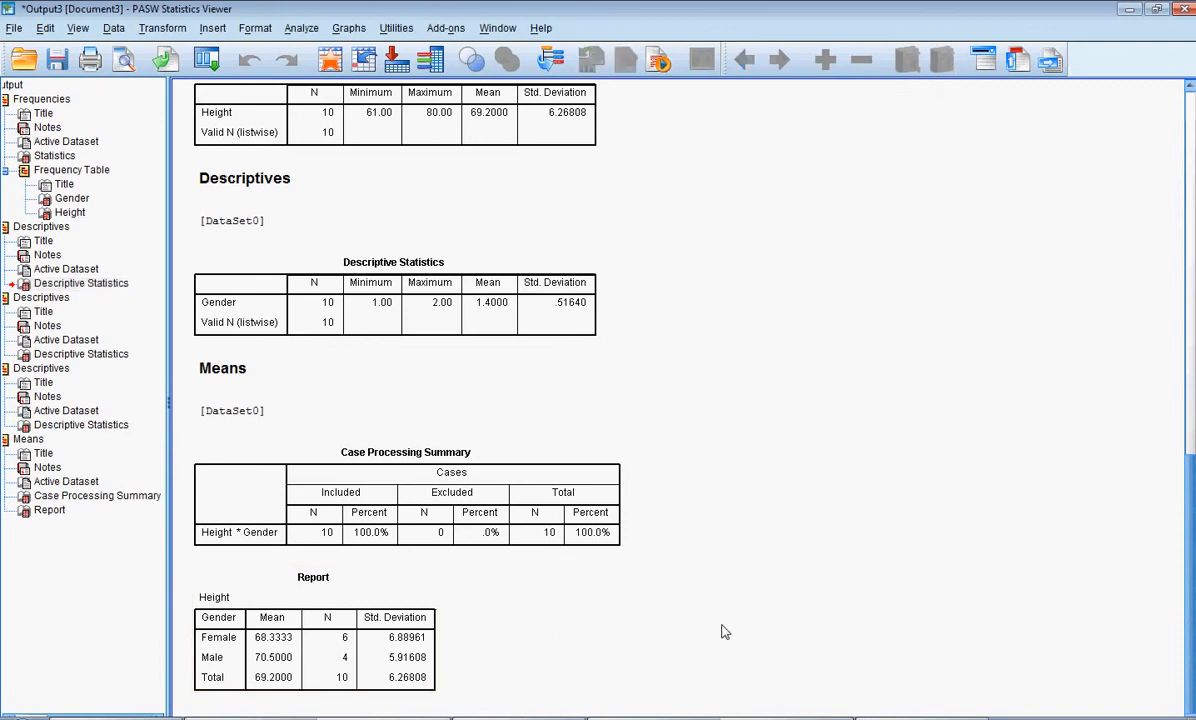